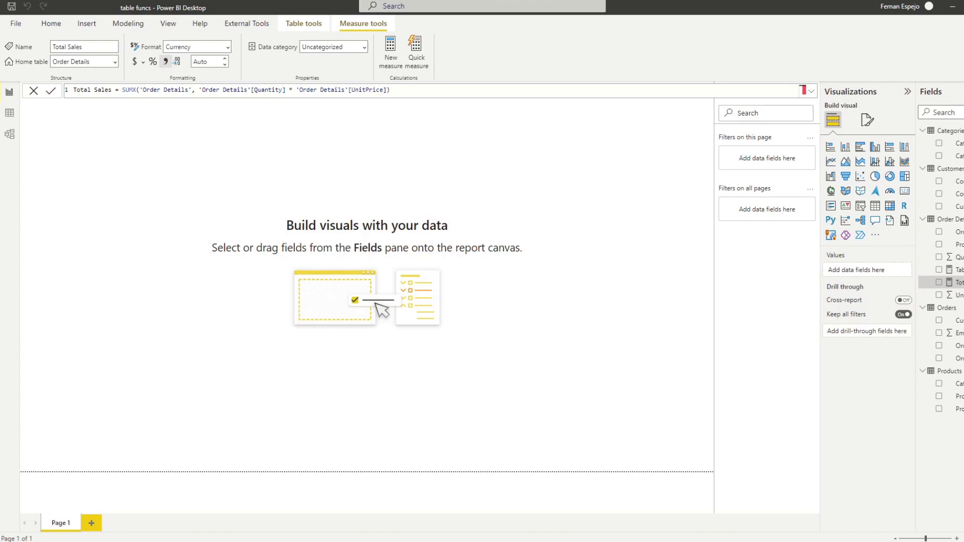
# Inspect the Categories data and the table relationships, moving the Categories table further below Products in the model diagram.
pyautogui.hotkey('alt', 'Tab')
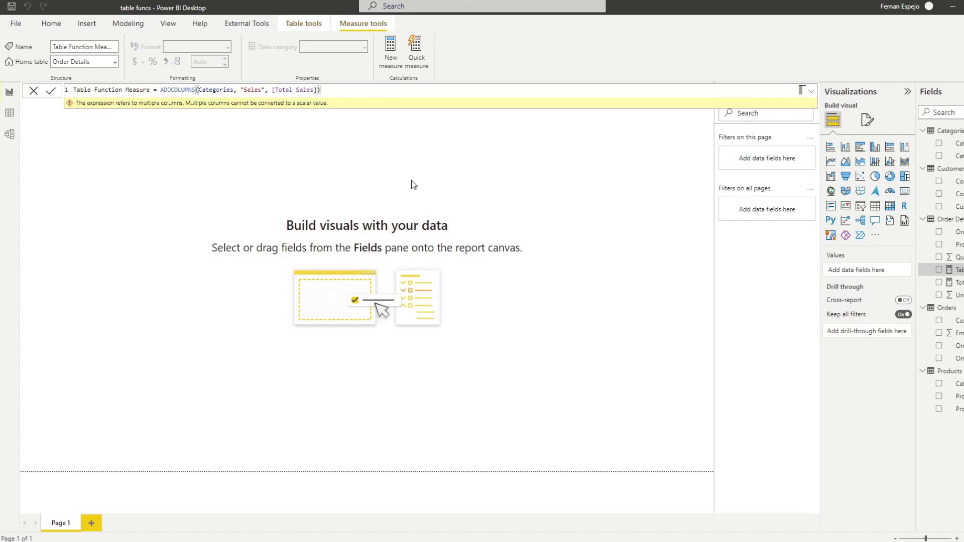
pyautogui.click(9, 112)
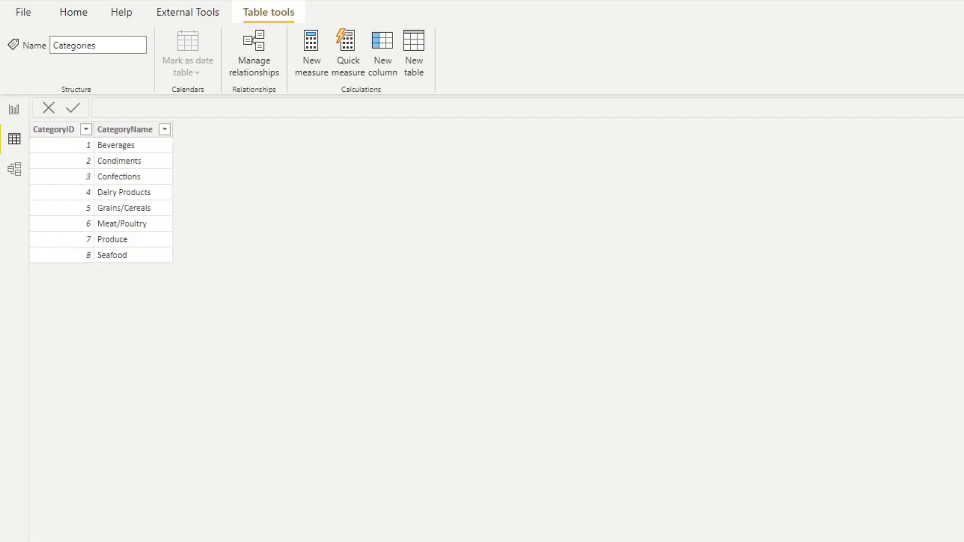
pyautogui.click(17, 170)
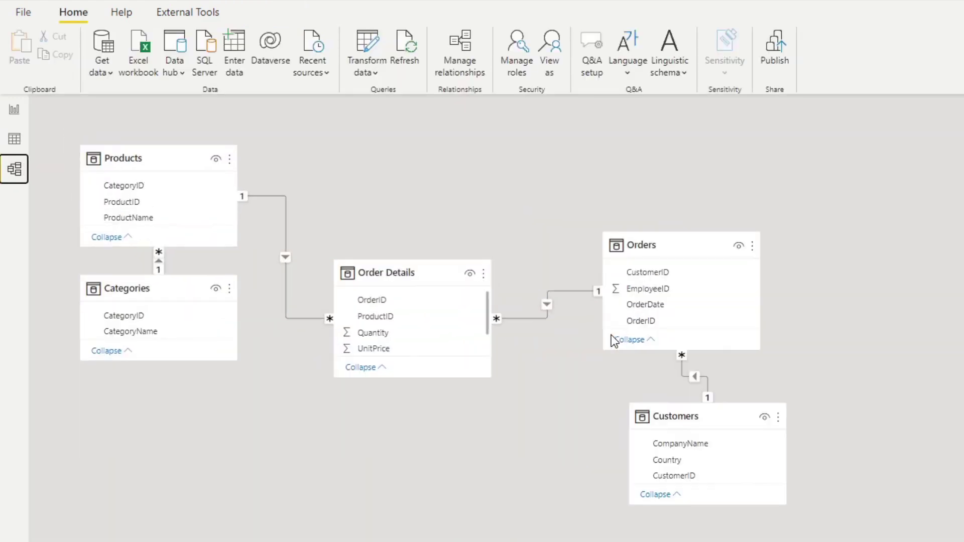
pyautogui.moveTo(172, 294); pyautogui.dragTo(136, 399)
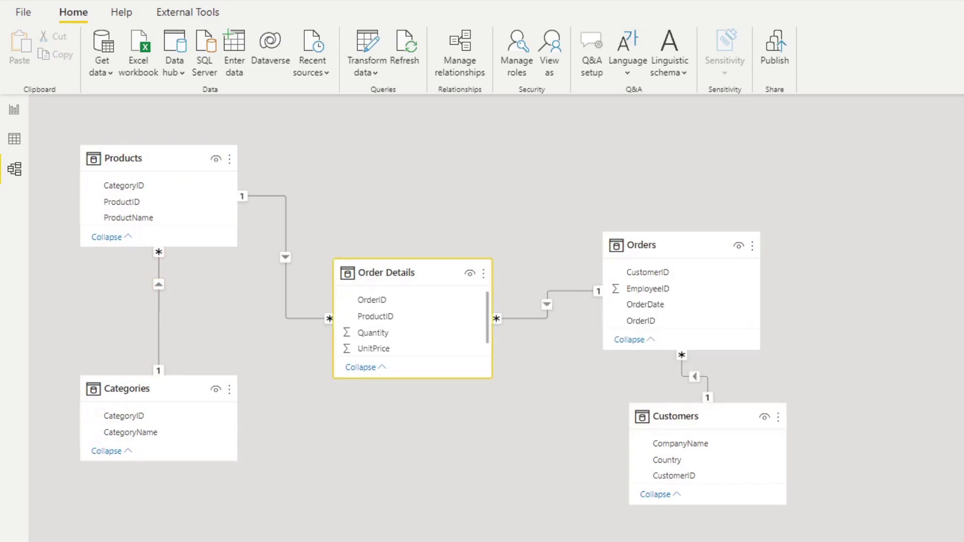
pyautogui.click(15, 109)
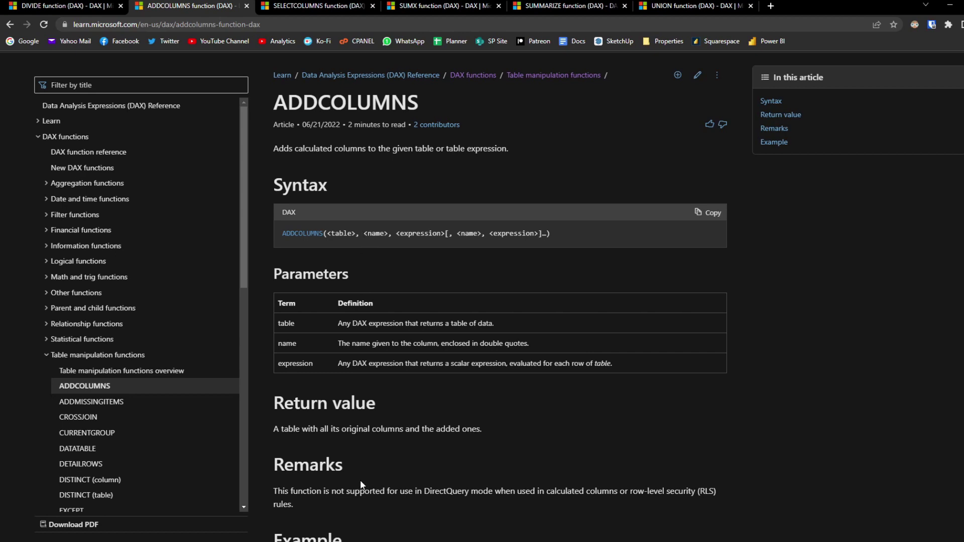
pyautogui.moveTo(280, 430); pyautogui.dragTo(300, 429)
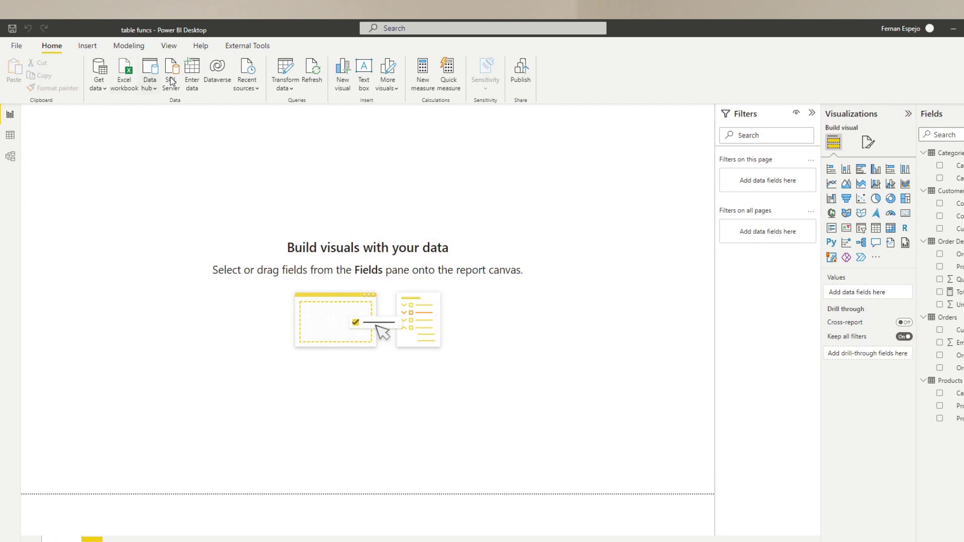
pyautogui.click(170, 47)
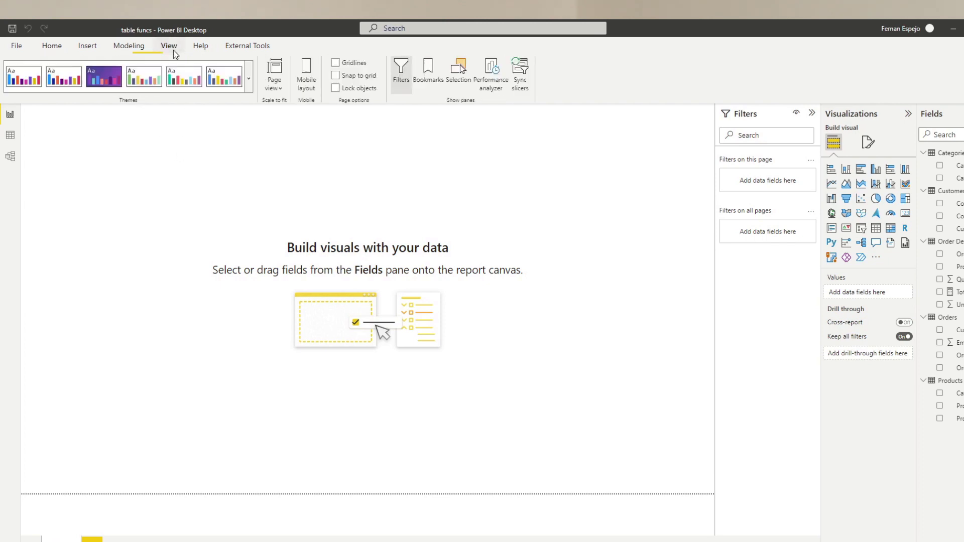
pyautogui.click(83, 45)
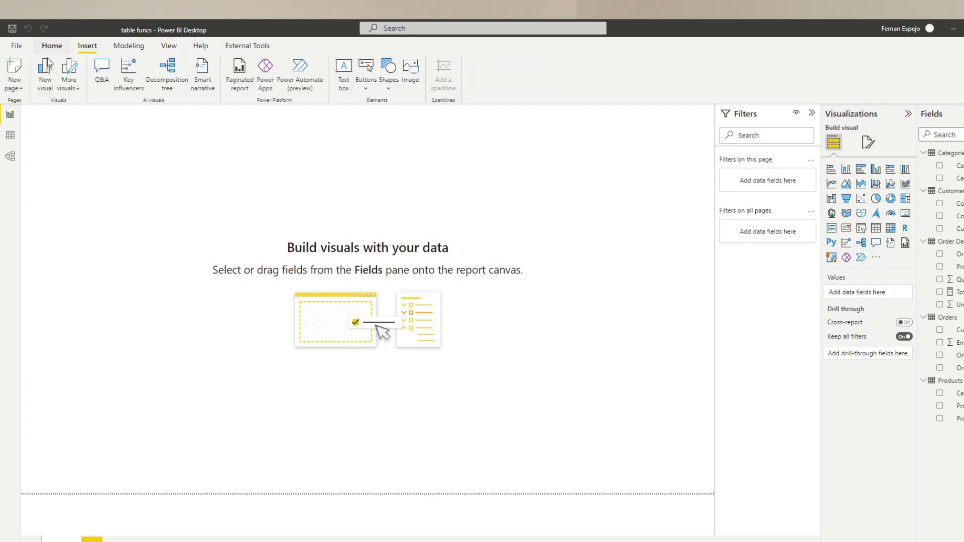
# Start a new calculated table named Category Sales that uses the ADDCOLUMNS function.
pyautogui.click(10, 136)
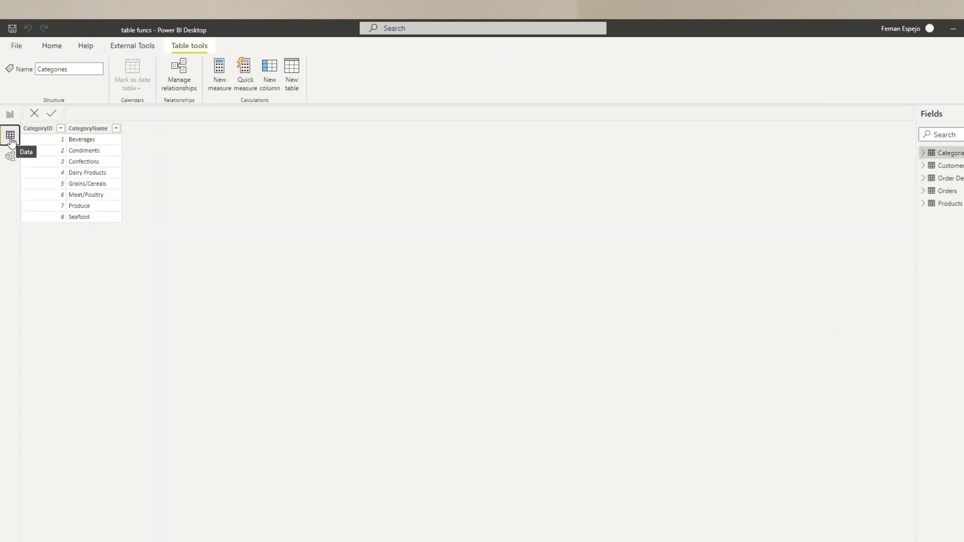
pyautogui.click(296, 78)
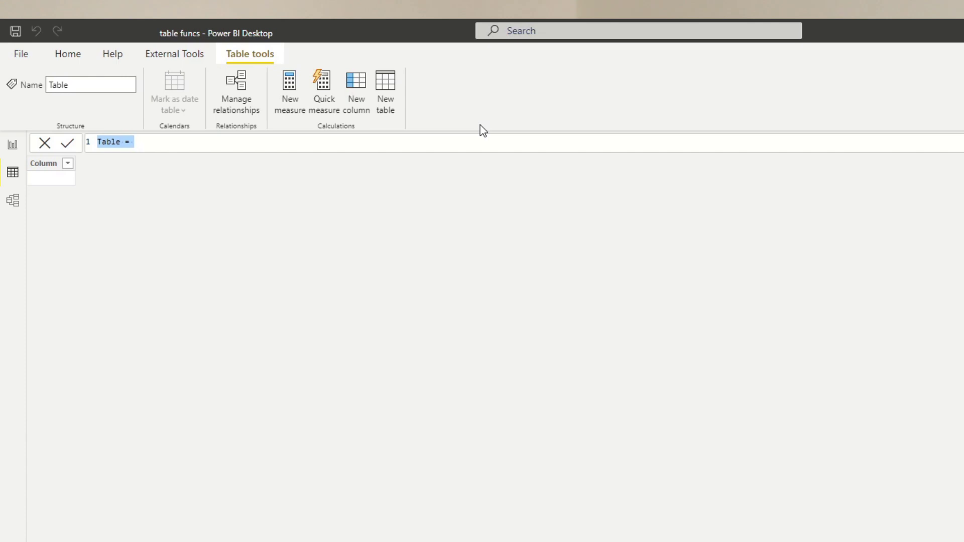
pyautogui.write('Category ')
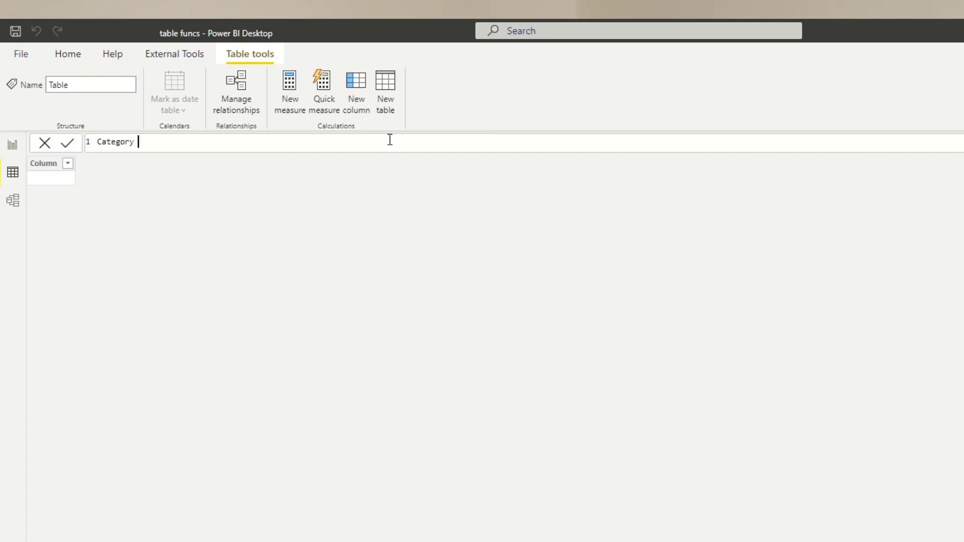
pyautogui.write('Sales = ADDCO')
pyautogui.press('Tab')
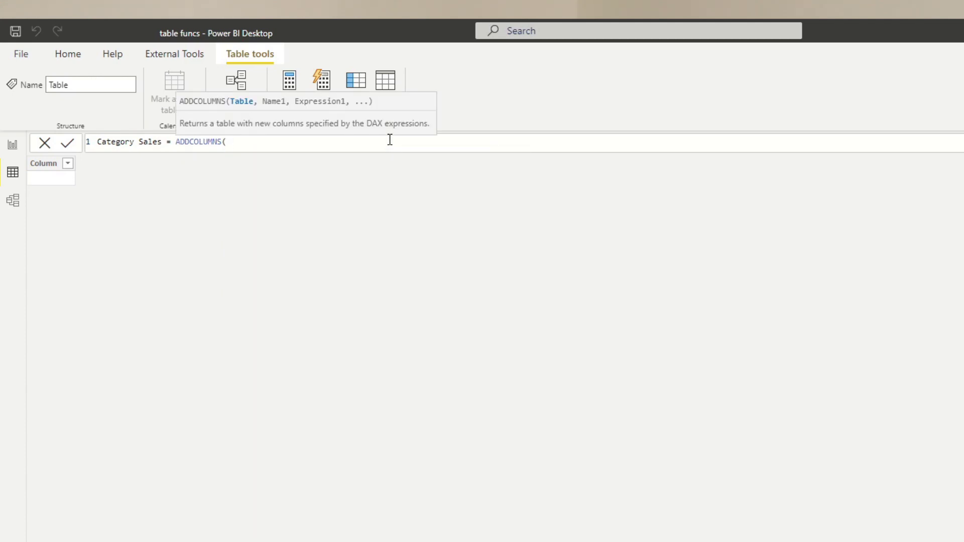
# Complete the ADDCOLUMNS formula with the Categories table and a "Sales" column based on [Total Sales], and commit it.
pyautogui.write('Ca')
pyautogui.write('te')
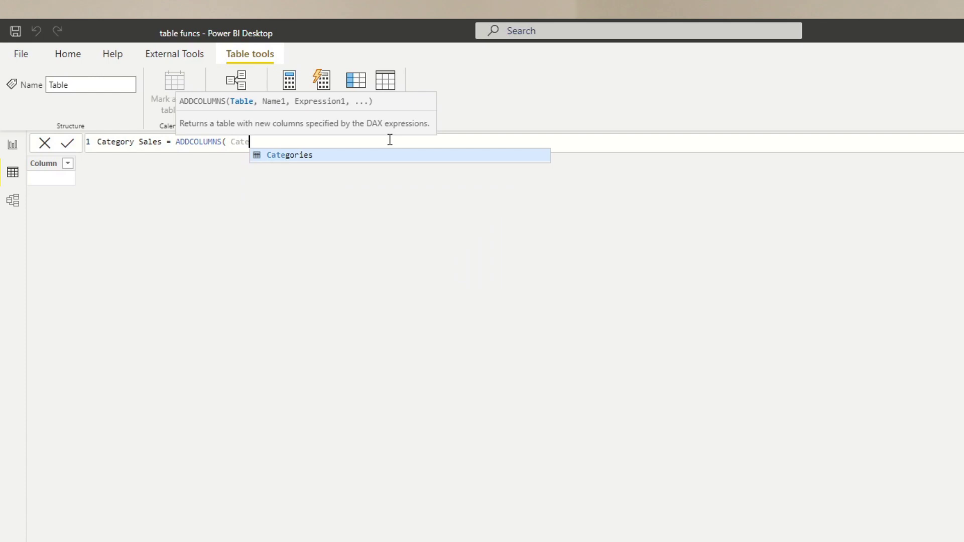
pyautogui.write('gories, "')
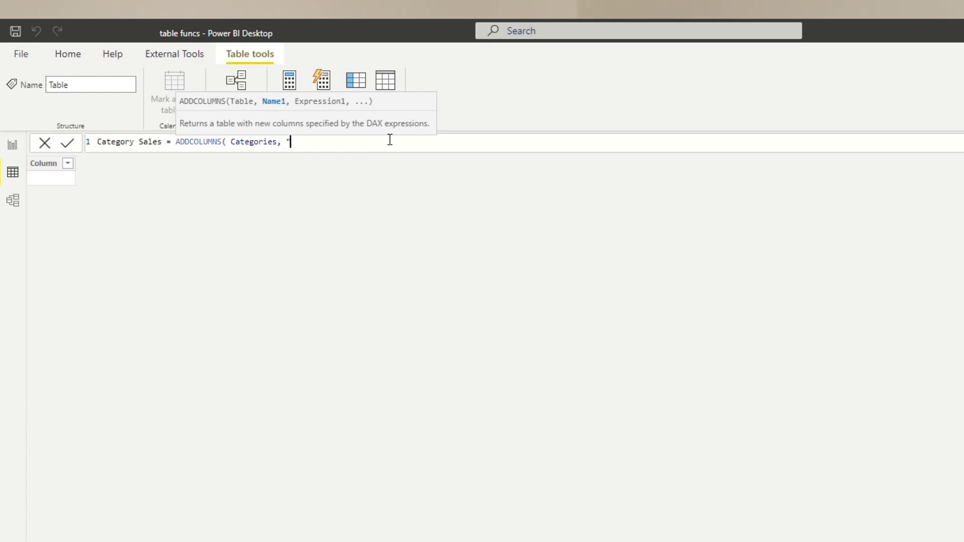
pyautogui.write('Sales", [Total Sales')
pyautogui.press('Tab')
pyautogui.press('Return')
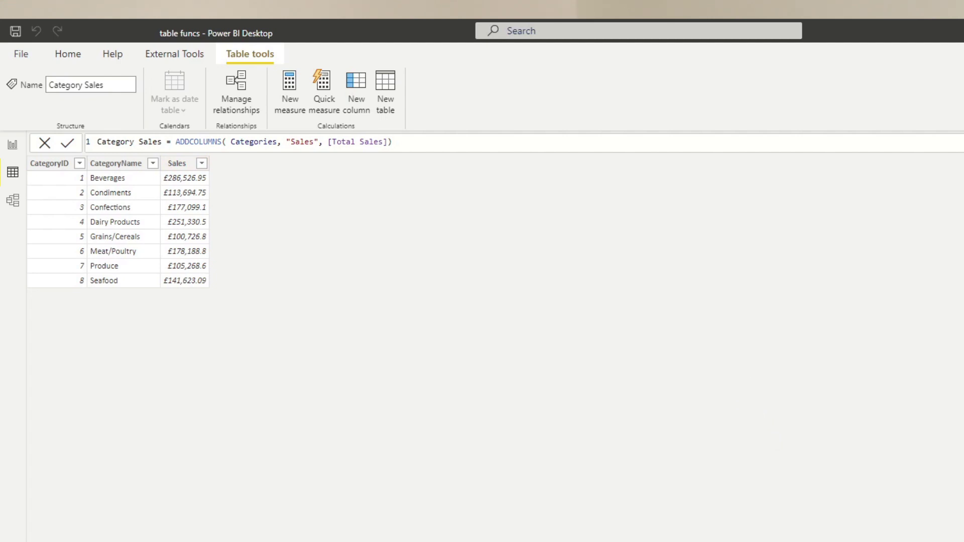
# Compare Category Sales with the original Categories table and consult the SELECTCOLUMNS documentation.
pyautogui.hotkey('ctrl', 'z')
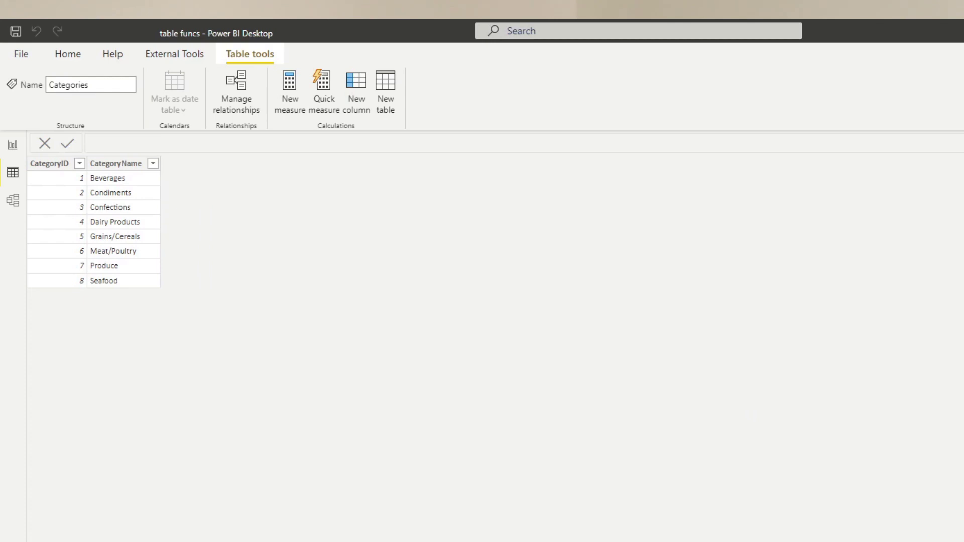
pyautogui.hotkey('ctrl', 'y')
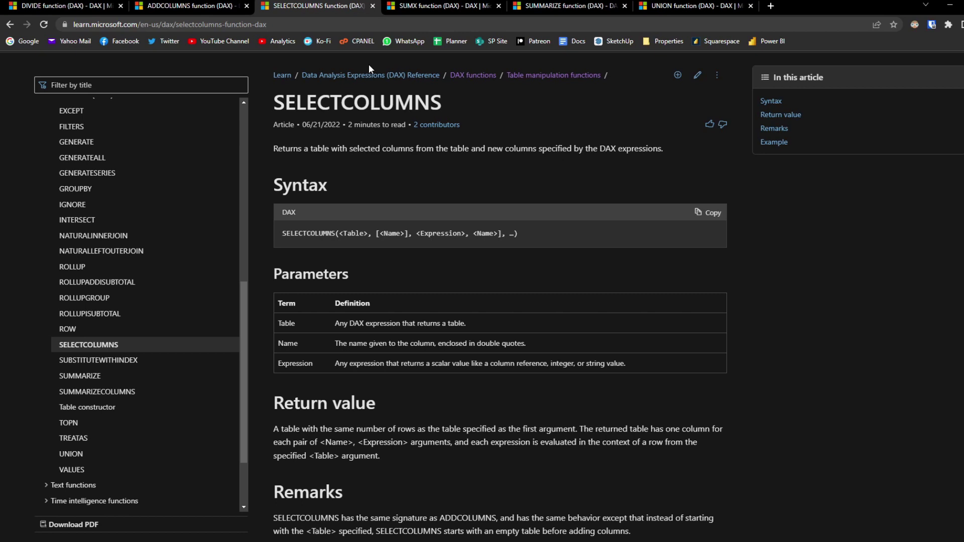
pyautogui.hotkey('alt', 'Tab')
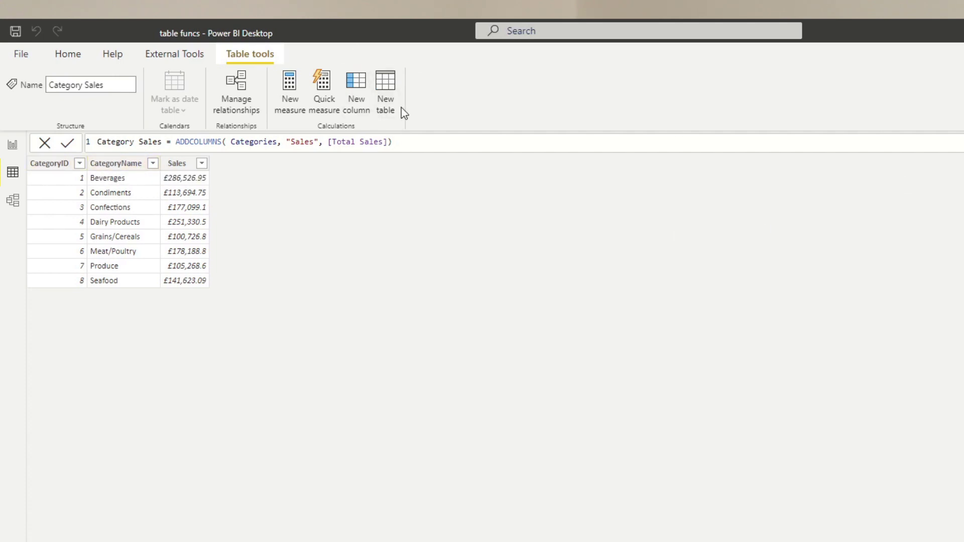
# Start a new calculated table named SelectColumns that uses SELECTCOLUMNS on the Categories table.
pyautogui.click(385, 85)
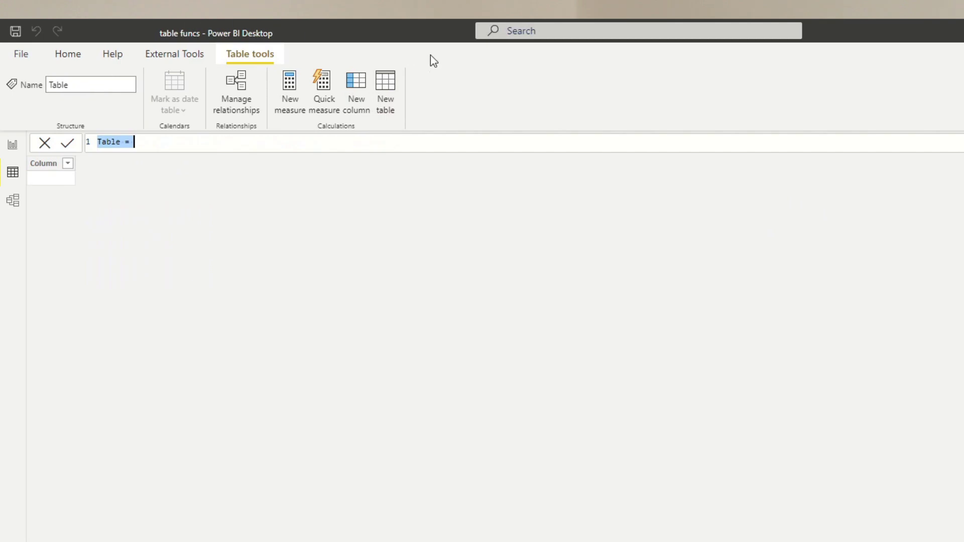
pyautogui.write('SelectColu')
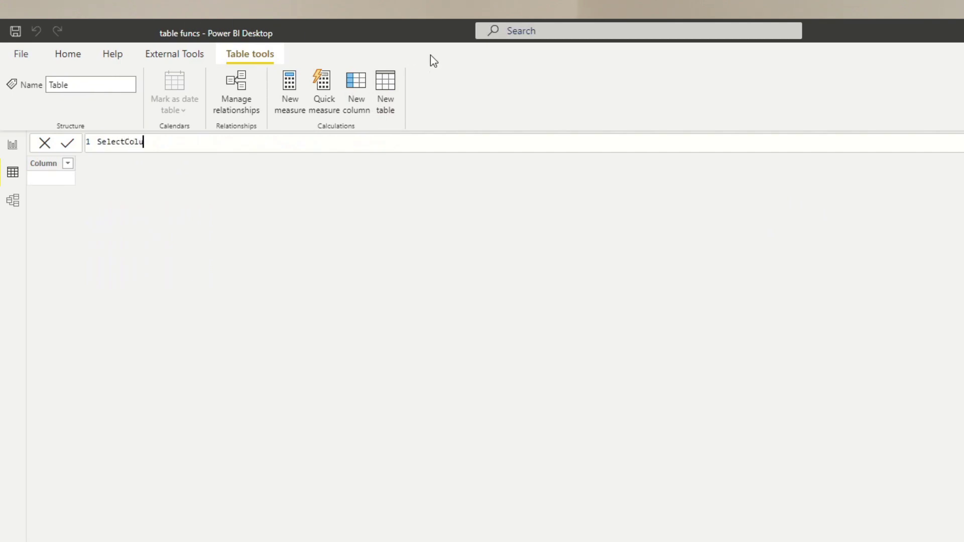
pyautogui.write('mns = select')
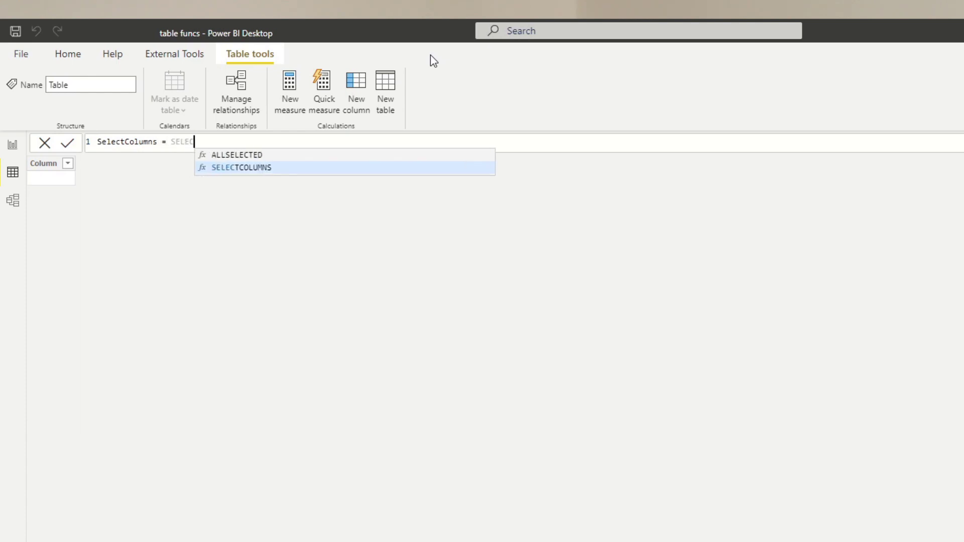
pyautogui.press('Tab')
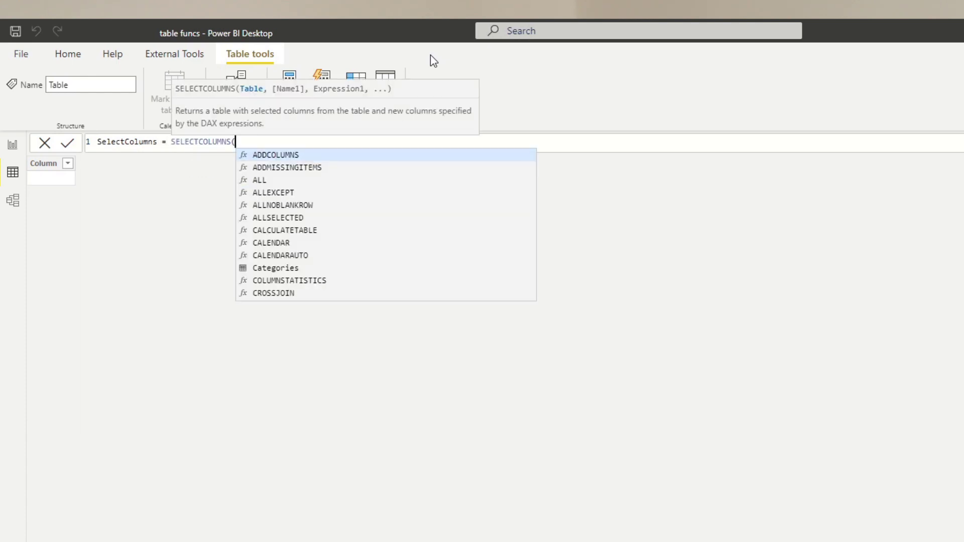
pyautogui.write('Categories')
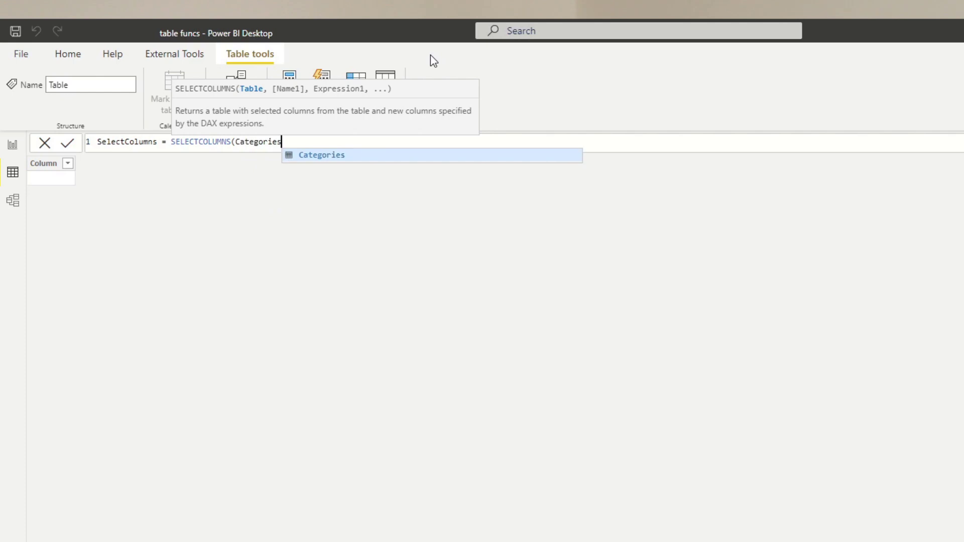
# Add a "Category" column to the SELECTCOLUMNS formula, taken from Categories[CategoryName].
pyautogui.write(', "')
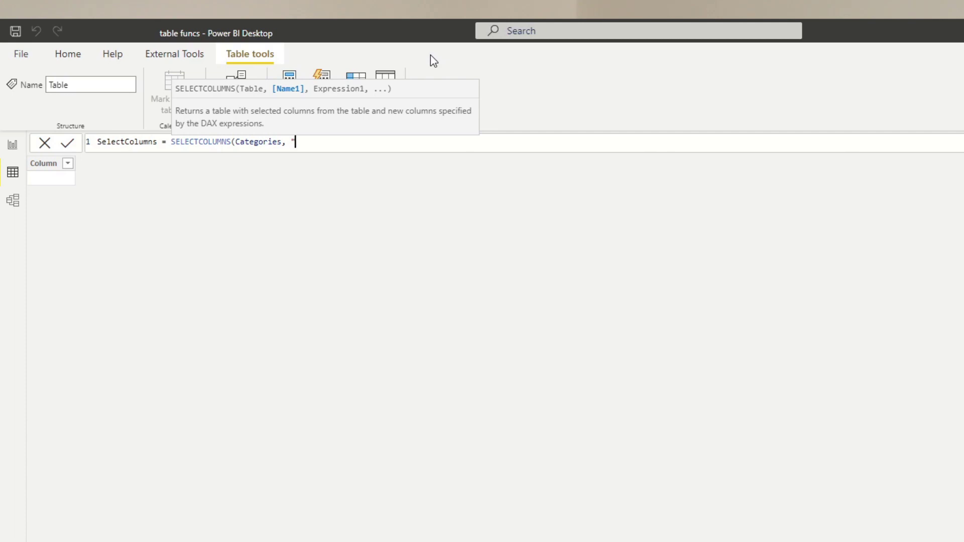
pyautogui.write('Categor')
pyautogui.write('y", ')
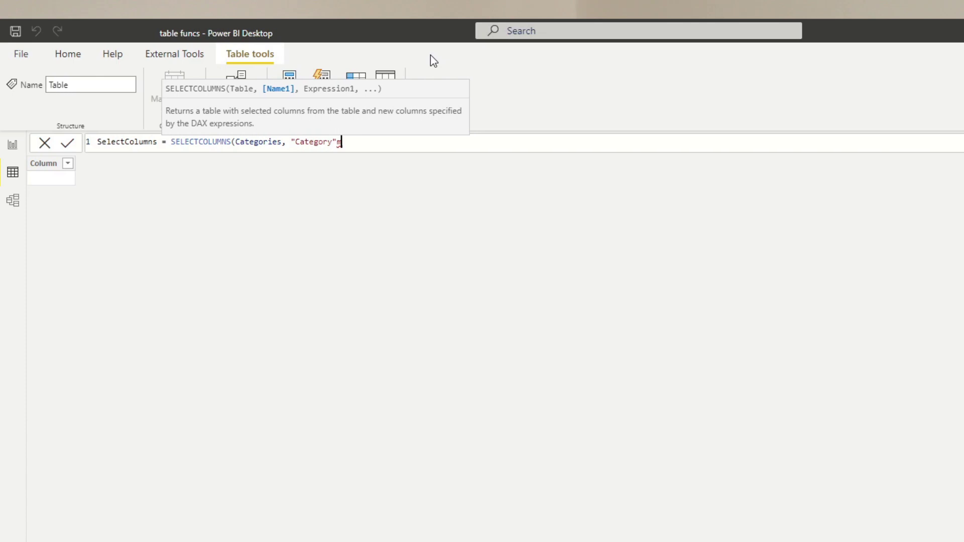
pyautogui.write('Categor')
pyautogui.press('Down')
pyautogui.press('Down')
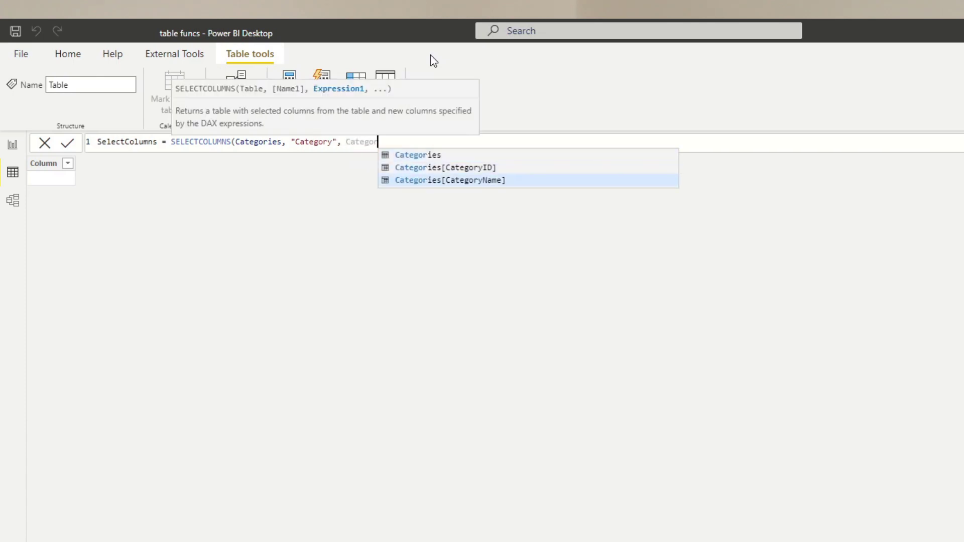
pyautogui.press('Tab')
# Add a "Sales" column based on [Total Sales] to the SELECTCOLUMNS formula, close it and commit the table.
pyautogui.write(', "')
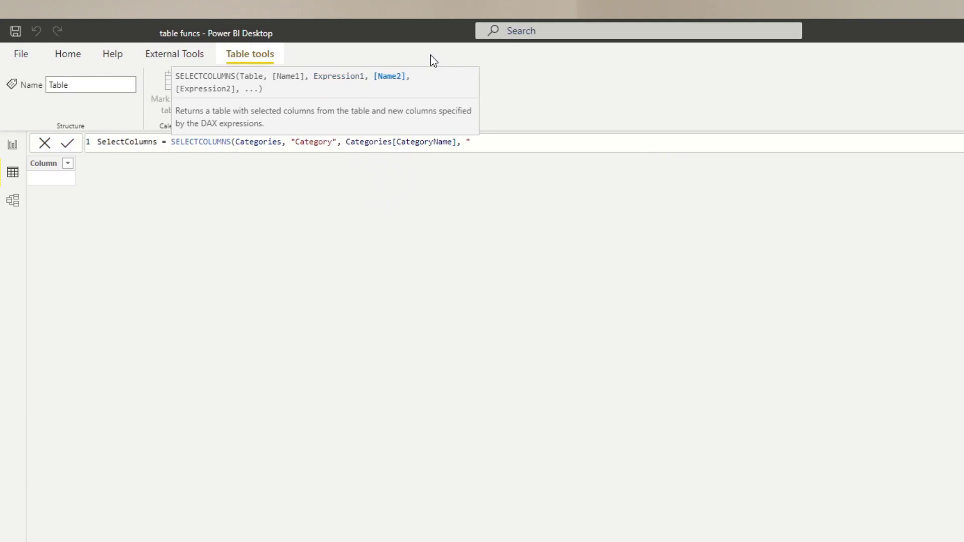
pyautogui.write('Sales", Total')
pyautogui.press('Tab')
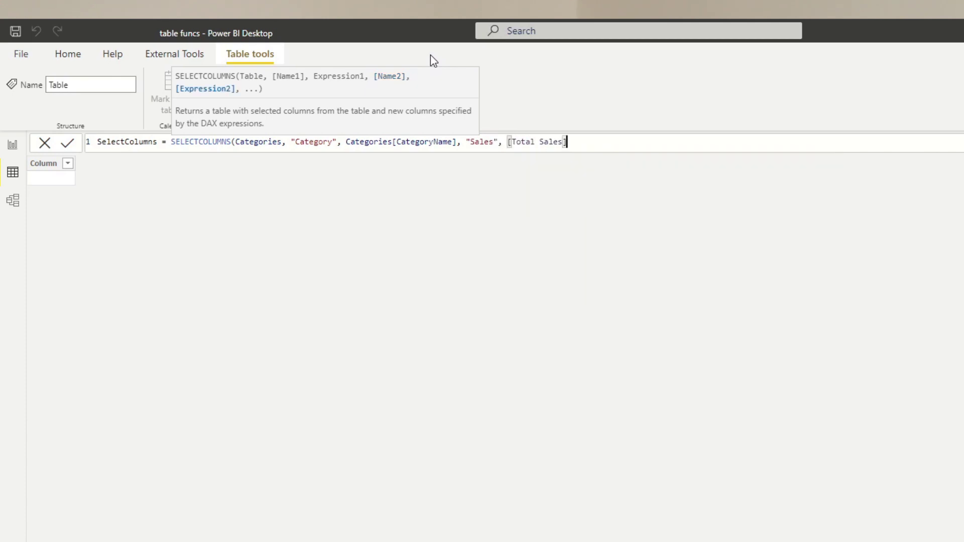
pyautogui.write(')')
pyautogui.press('Return')
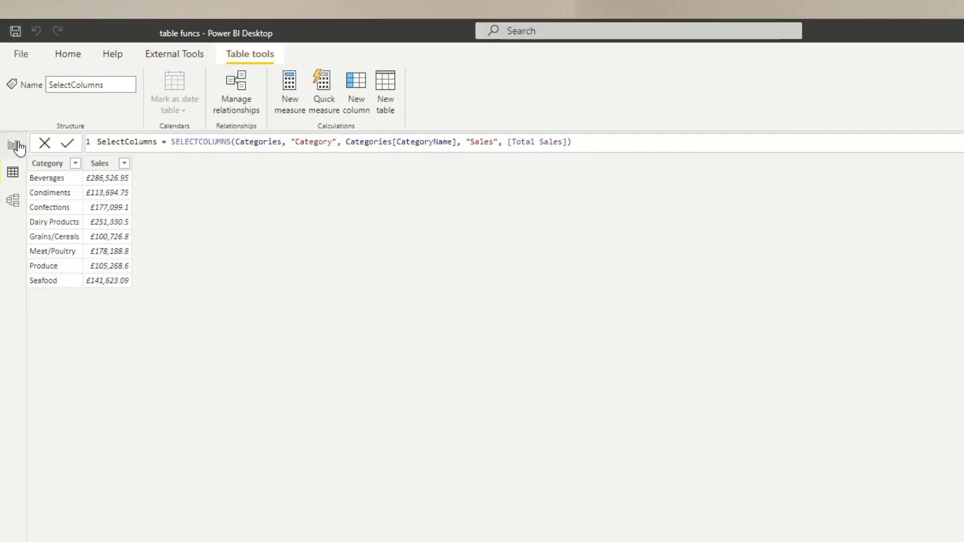
# In the report view, start a measure named Beverages Sales that uses SUMX over a FILTER table.
pyautogui.click(13, 145)
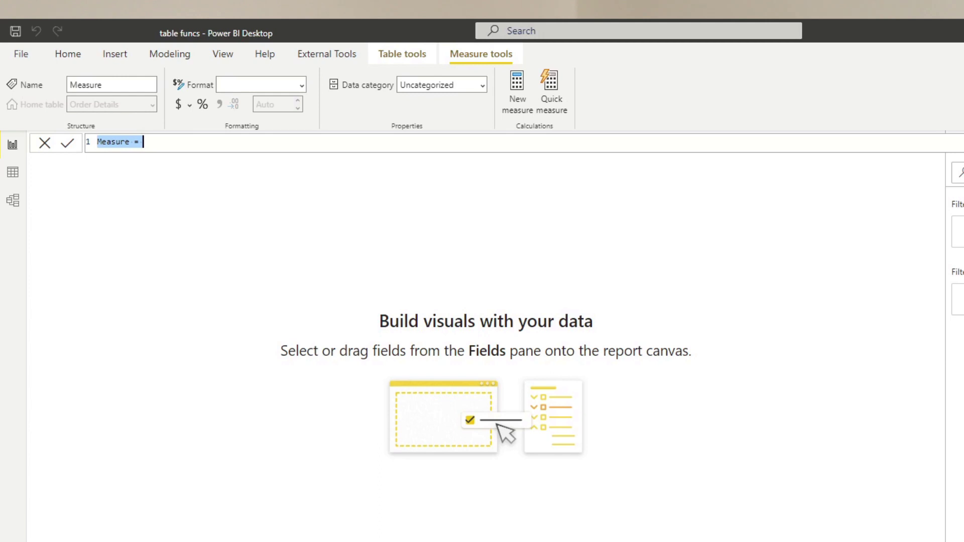
pyautogui.write('Beverages Sale')
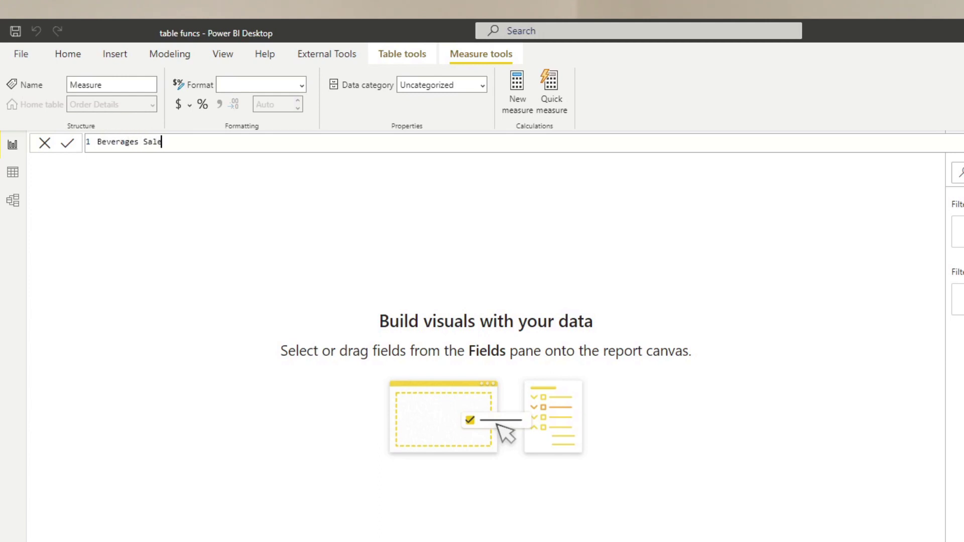
pyautogui.write('s = SUMX(')
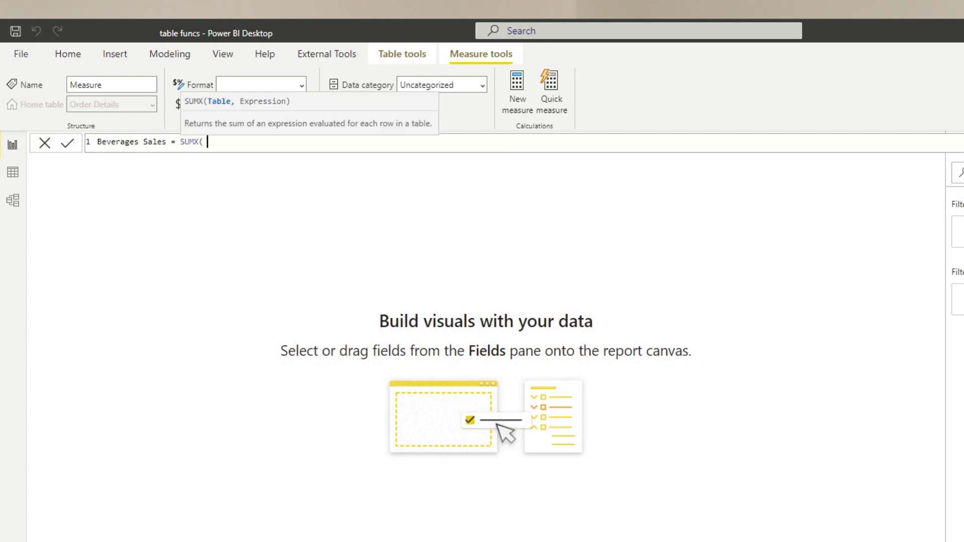
pyautogui.write(' FILTER(')
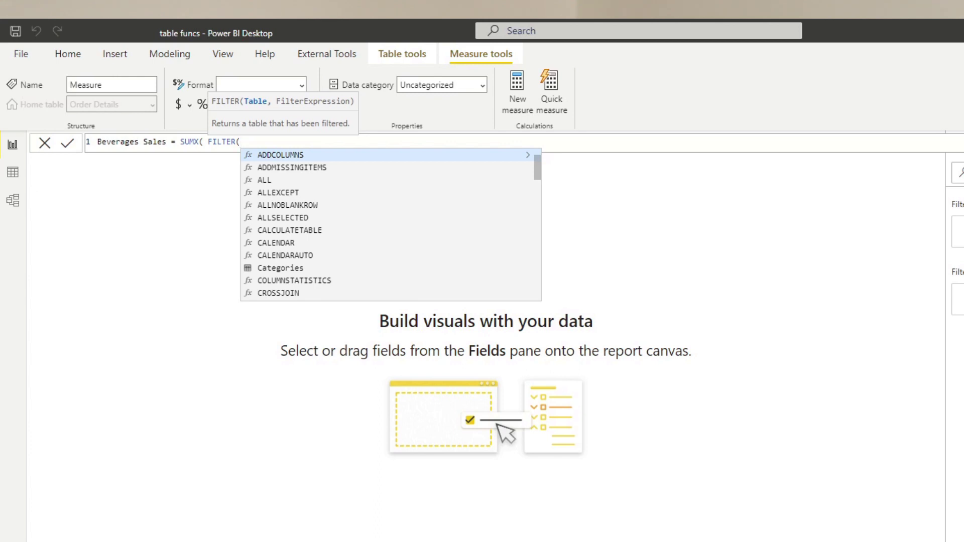
# Complete the FILTER on the Categories table with the condition Categories[CategoryName] = "Beverages".
pyautogui.write('Categories')
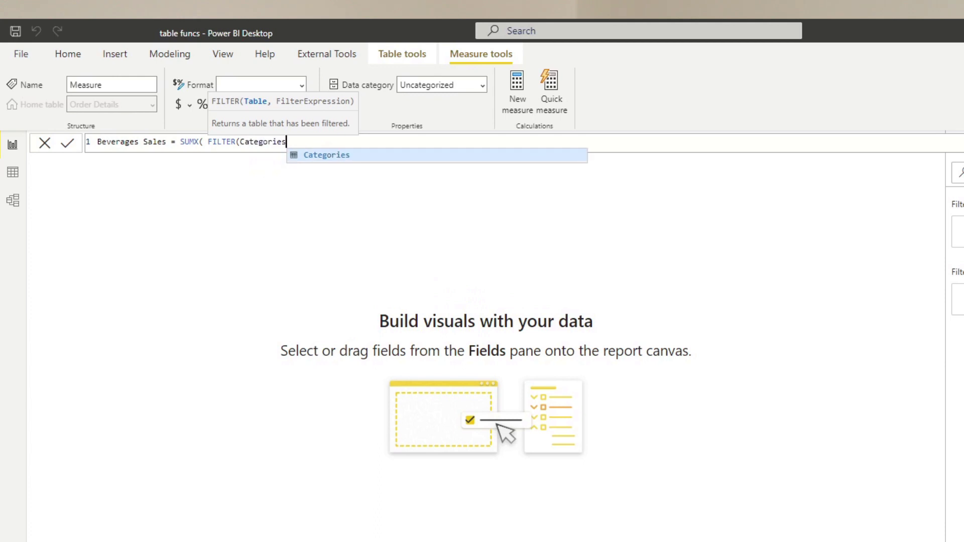
pyautogui.write(', Cat')
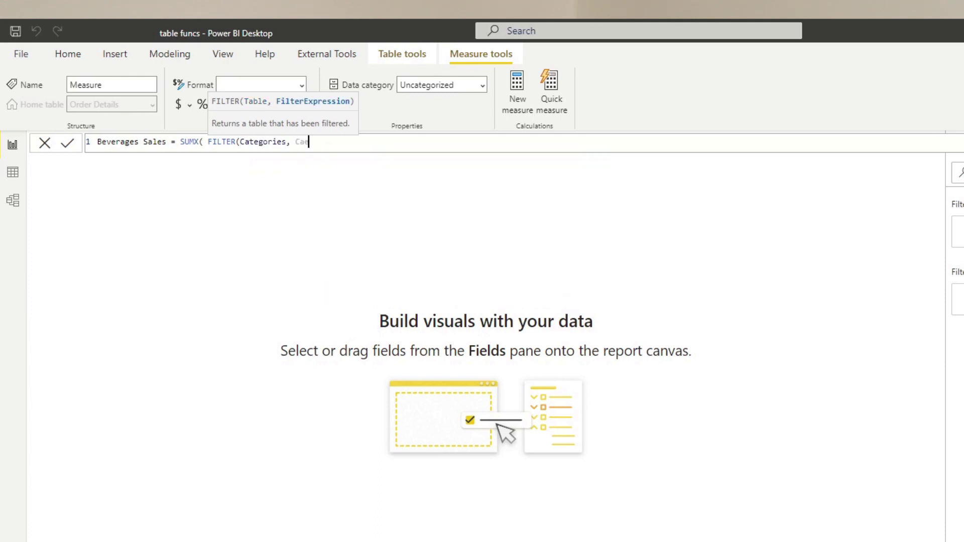
pyautogui.write('egories[CategoryName] = ')
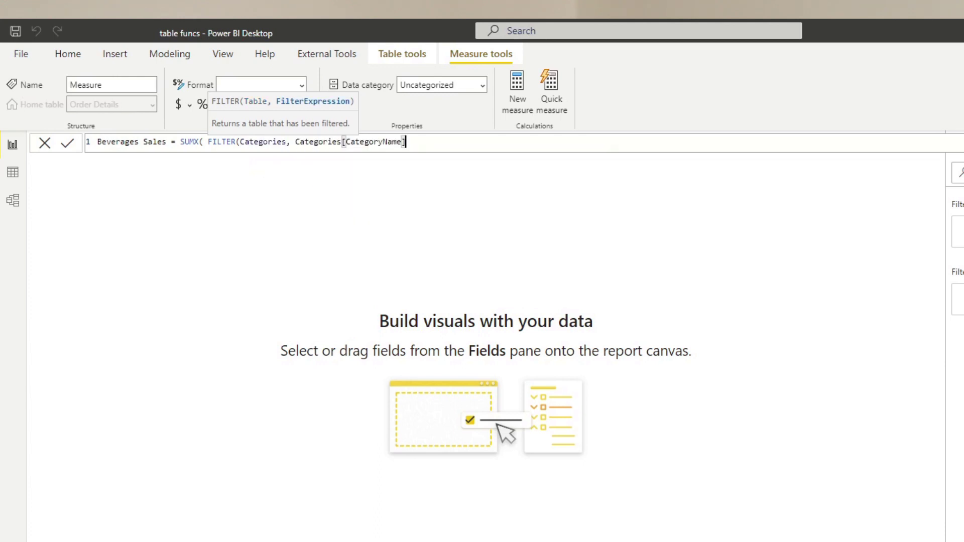
pyautogui.write('"BEVE')
pyautogui.press('BackSpace')
pyautogui.press('BackSpace')
pyautogui.press('BackSpace')
pyautogui.press('BackSpace')
pyautogui.write('Beverages")')
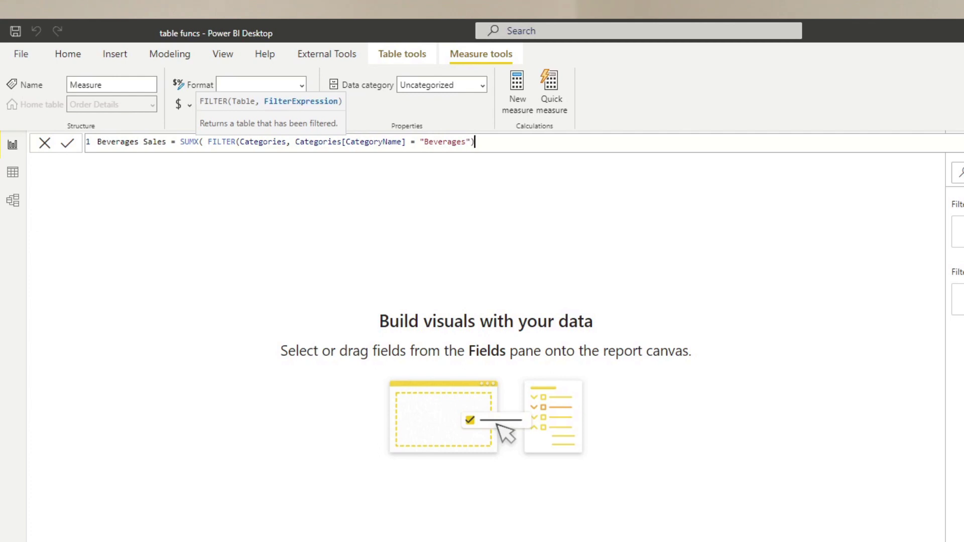
# Add [Total Sales] as the SUMX expression, close the formula and commit the Beverages Sales measure.
pyautogui.write(', ')
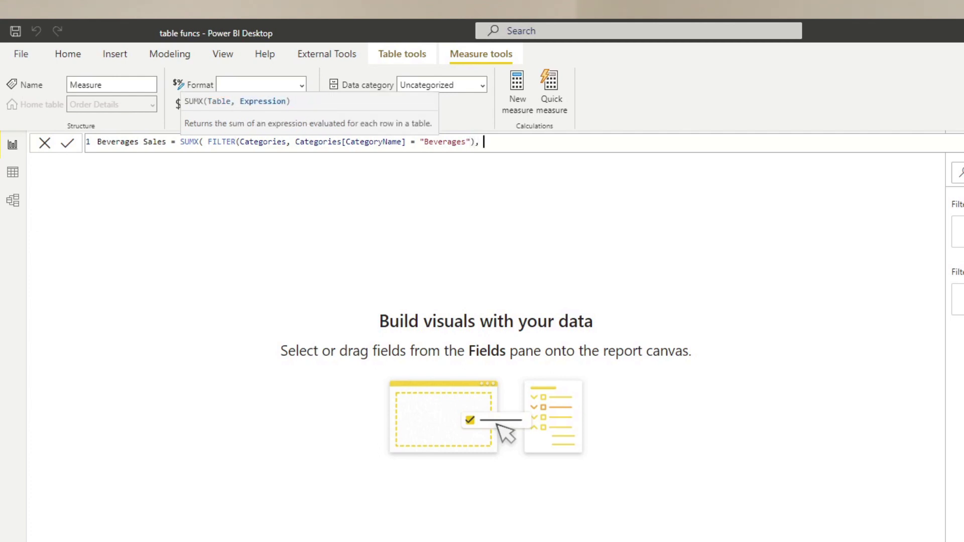
pyautogui.write('tot')
pyautogui.press('Tab')
pyautogui.write(')')
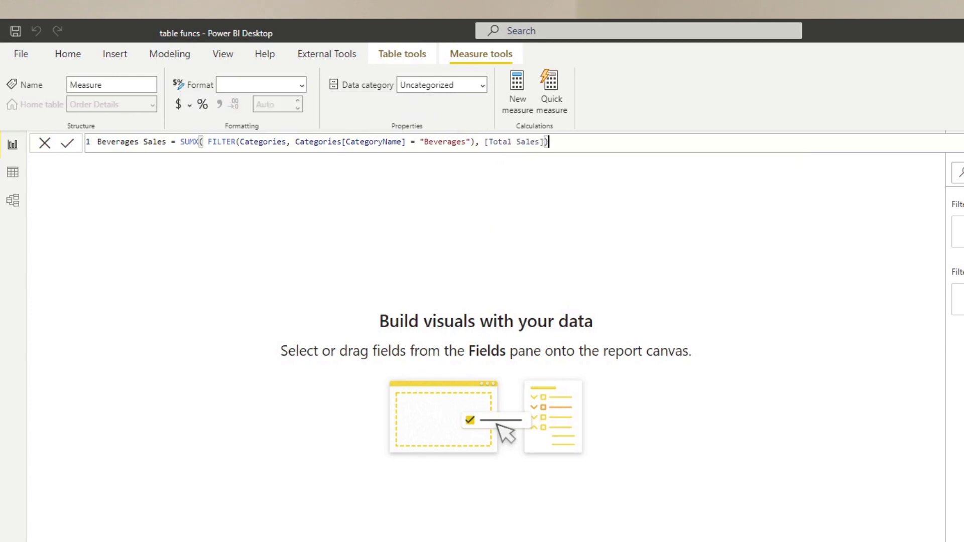
pyautogui.press('Return')
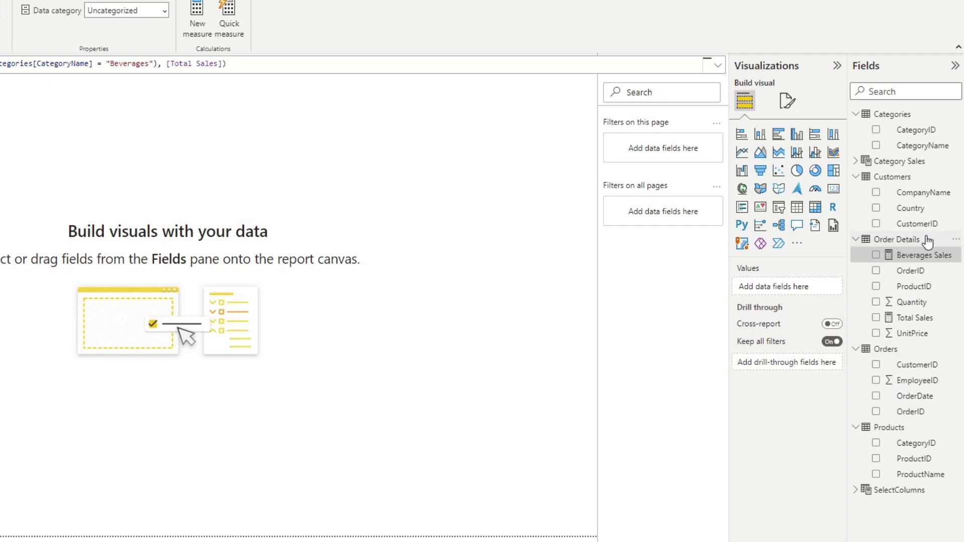
# Build a table visual with CategoryName and Total Sales and place it in the upper right of the report page.
pyautogui.moveTo(933, 145); pyautogui.dragTo(550, 220)
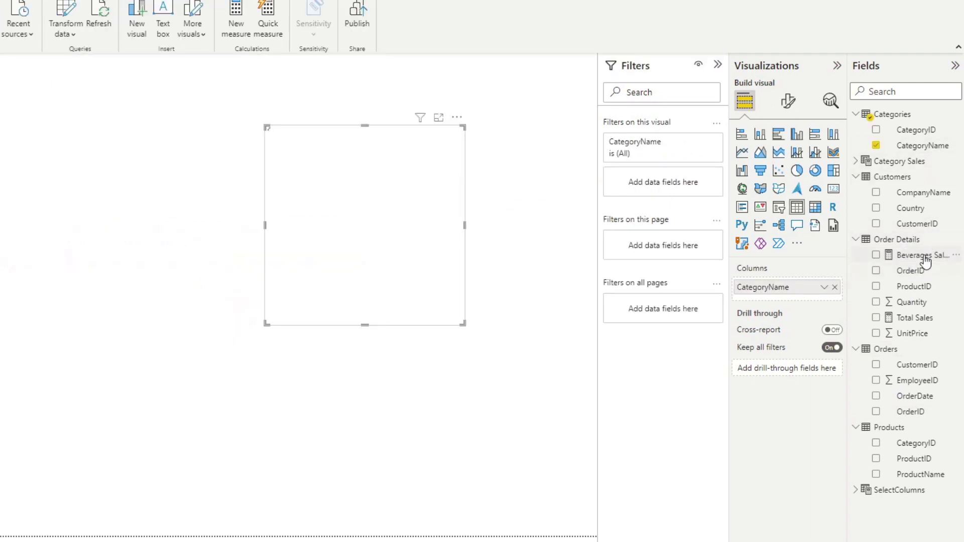
pyautogui.moveTo(920, 321); pyautogui.dragTo(399, 262)
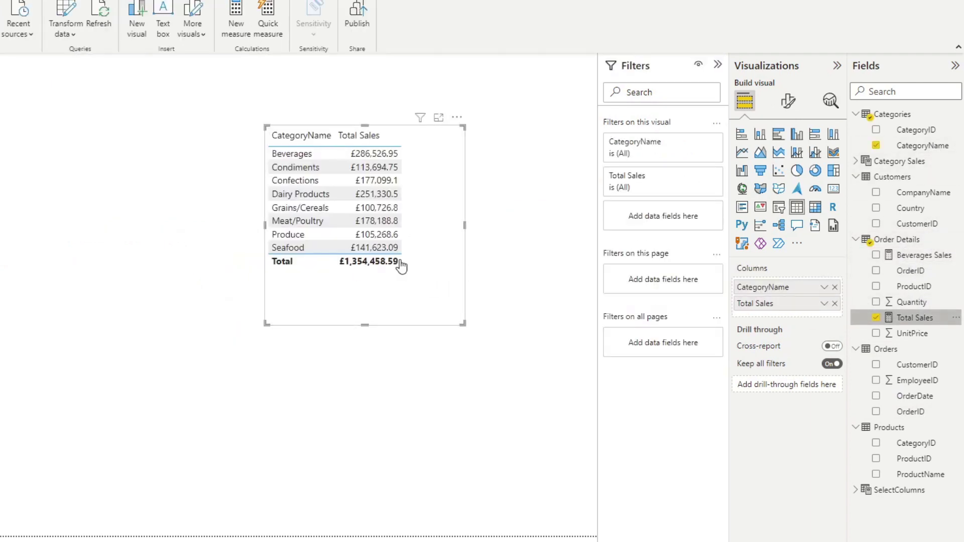
pyautogui.moveTo(419, 157); pyautogui.dragTo(574, 233)
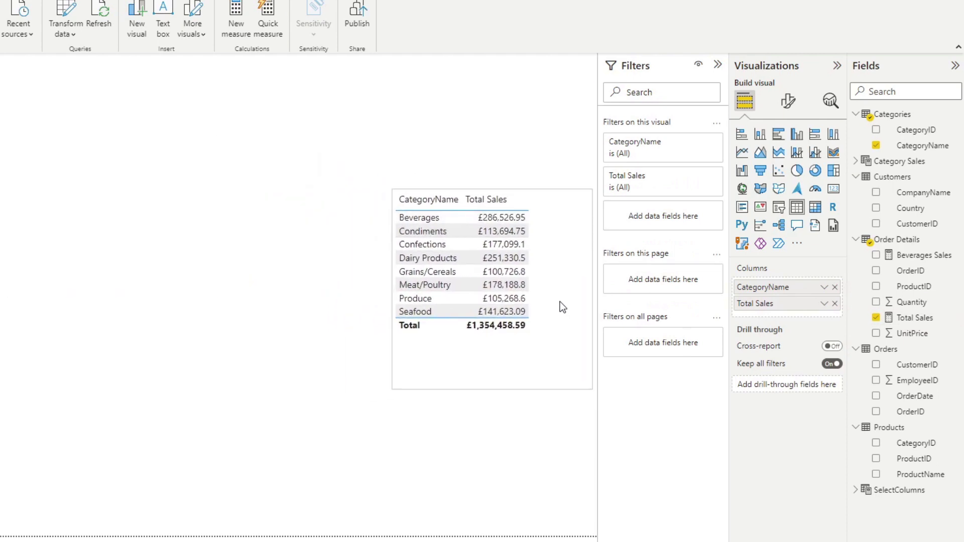
pyautogui.moveTo(559, 307); pyautogui.dragTo(570, 189)
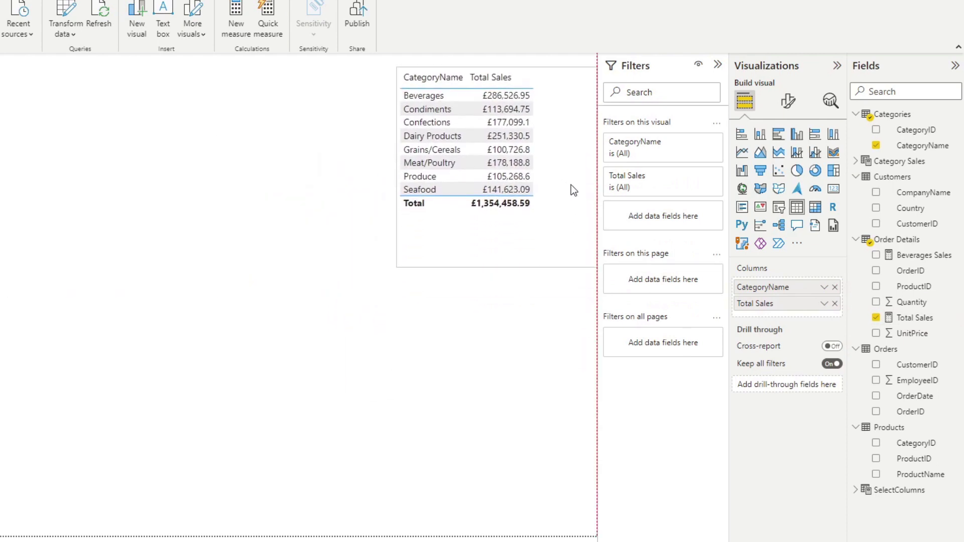
# Add a Card visual showing the Beverages Sales measure below the category table.
pyautogui.click(676, 299)
pyautogui.moveTo(917, 257); pyautogui.dragTo(472, 357)
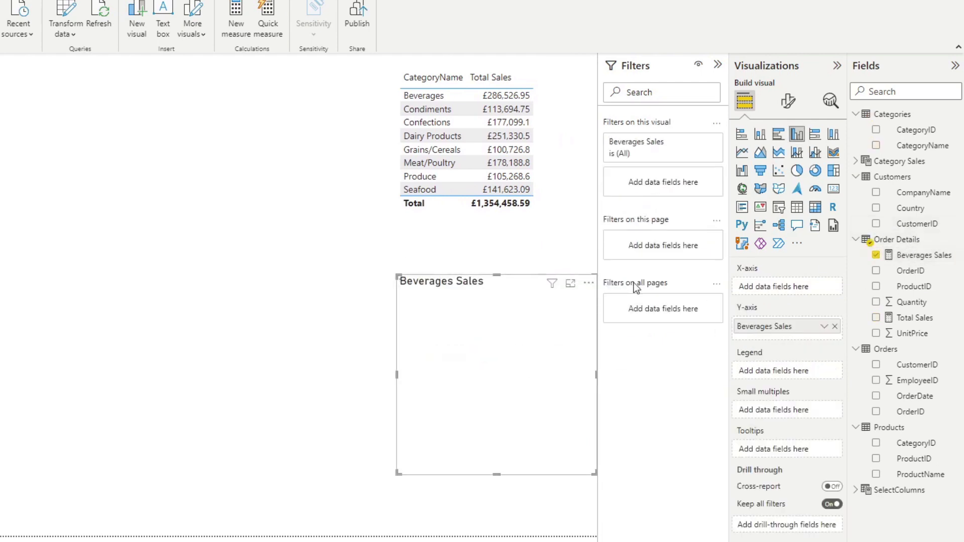
pyautogui.click(832, 191)
pyautogui.moveTo(506, 391); pyautogui.dragTo(489, 363)
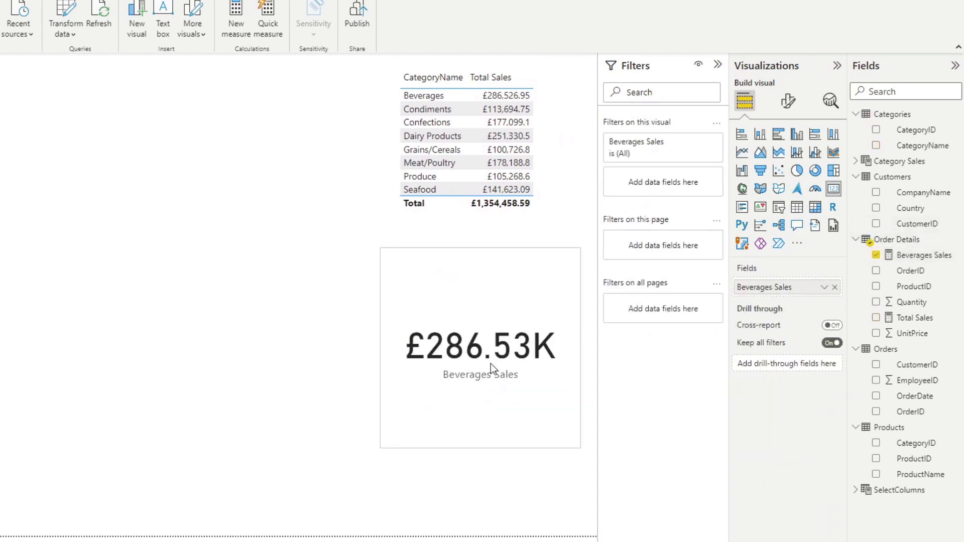
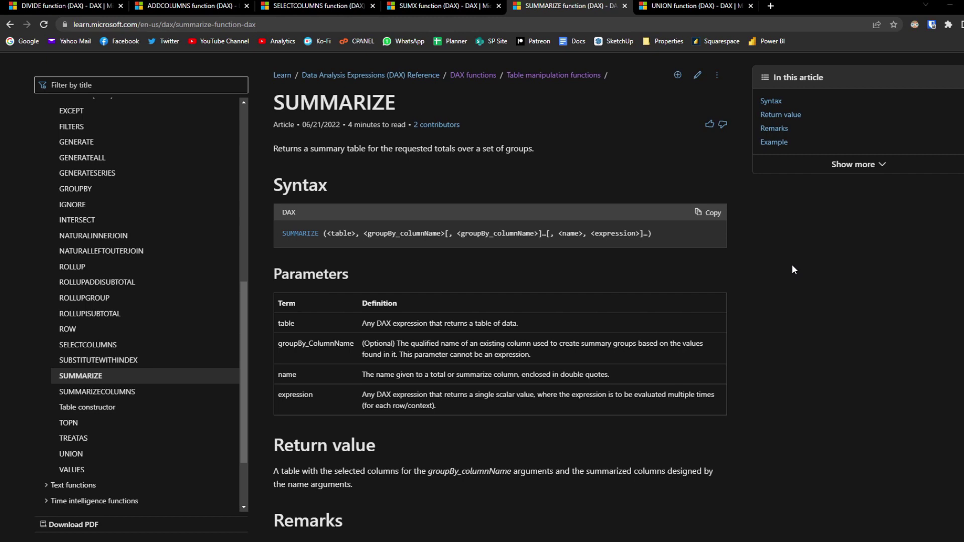
# Switch to Power BI Desktop and start a calculated table named Total Sales by Country that uses SUMMARIZE.
pyautogui.hotkey('alt', 'Tab')
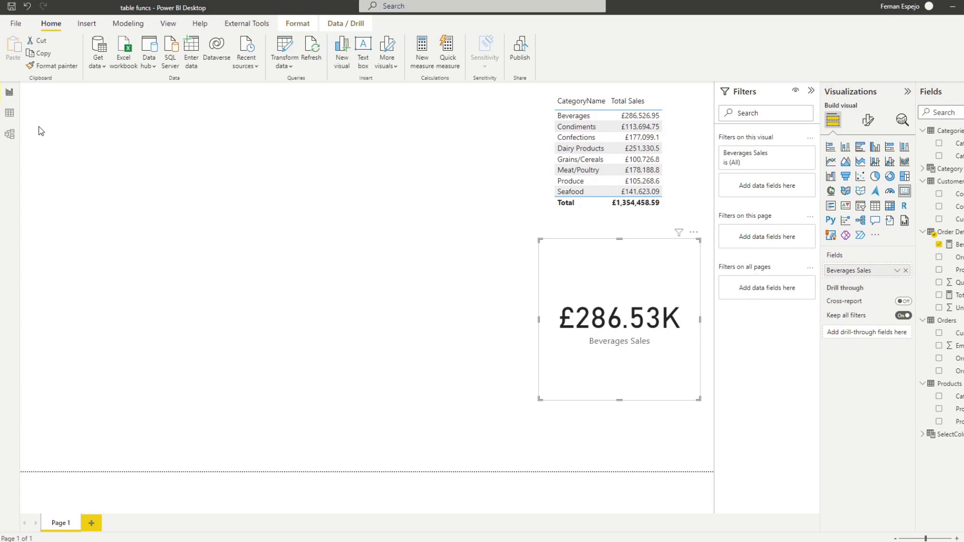
pyautogui.click(9, 113)
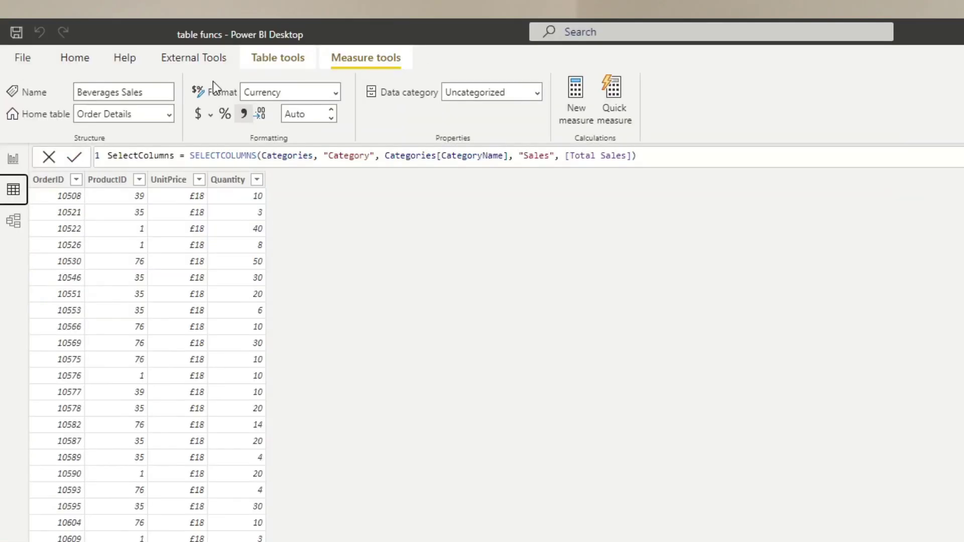
pyautogui.click(189, 26)
pyautogui.click(431, 106)
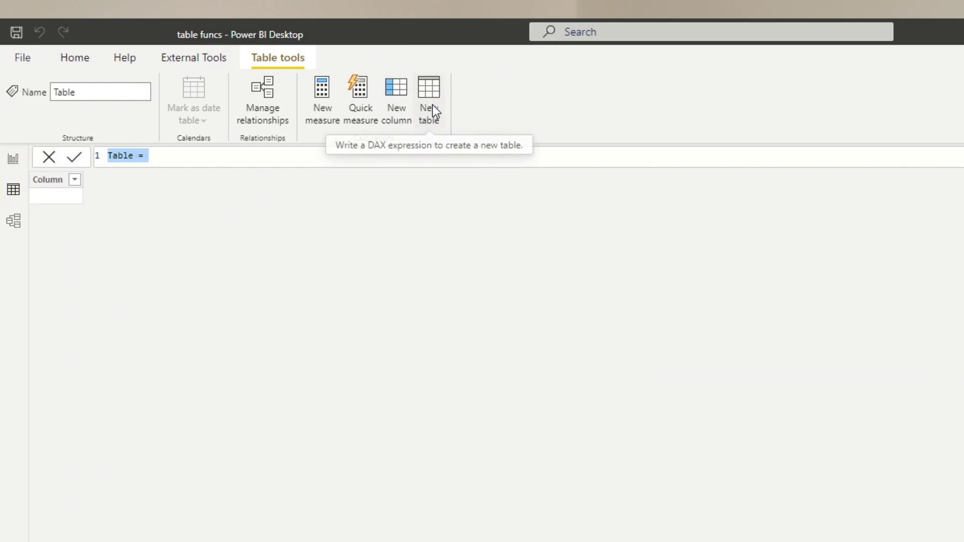
pyautogui.write('Total Sale')
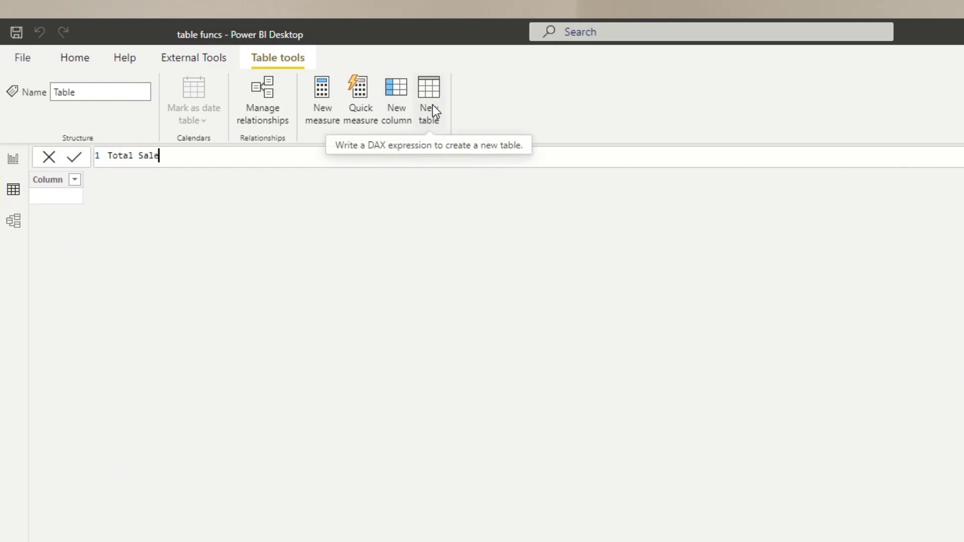
pyautogui.write('s by Country = SUM')
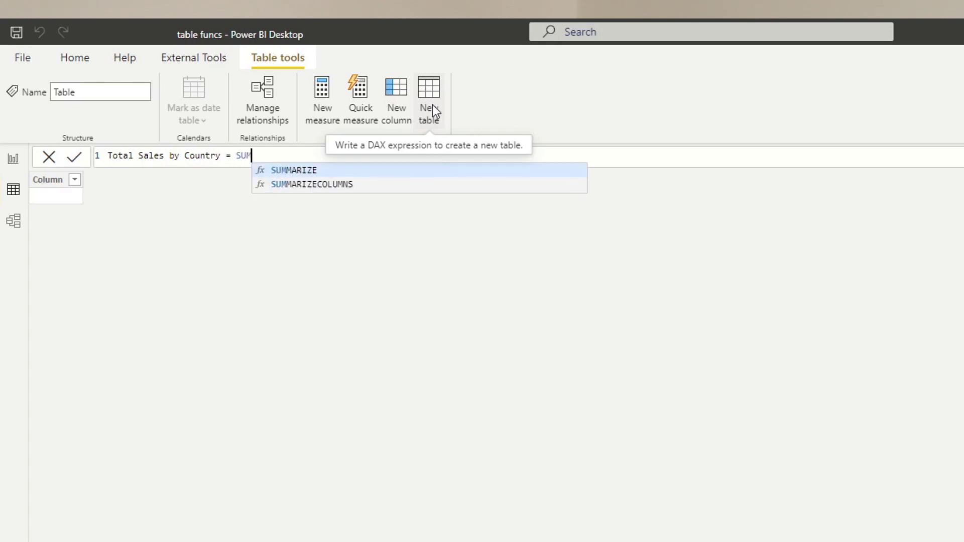
pyautogui.press('Tab')
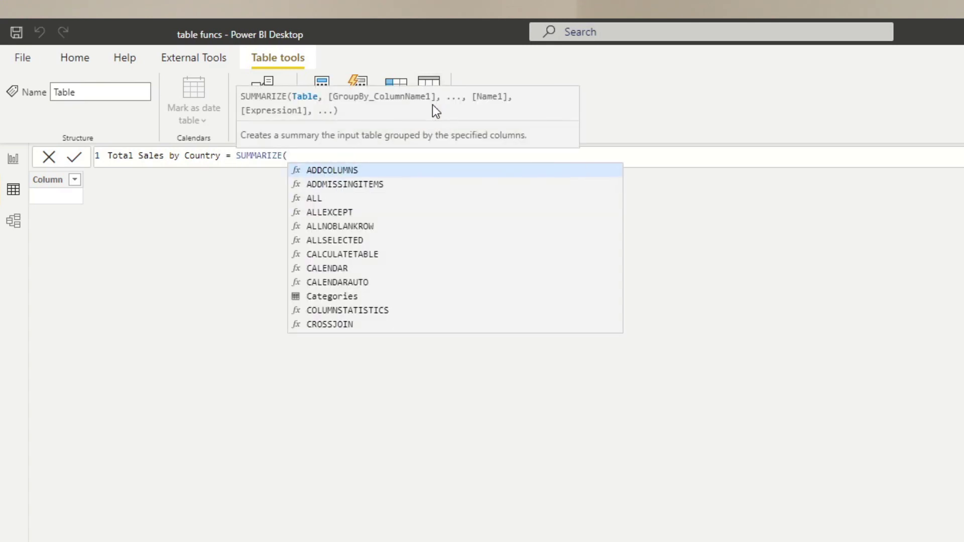
# Set 'Order Details' as the table to summarize and group it by Customers[Country].
pyautogui.write("'Ord")
pyautogui.press('Tab')
pyautogui.write(',')
pyautogui.write(' C')
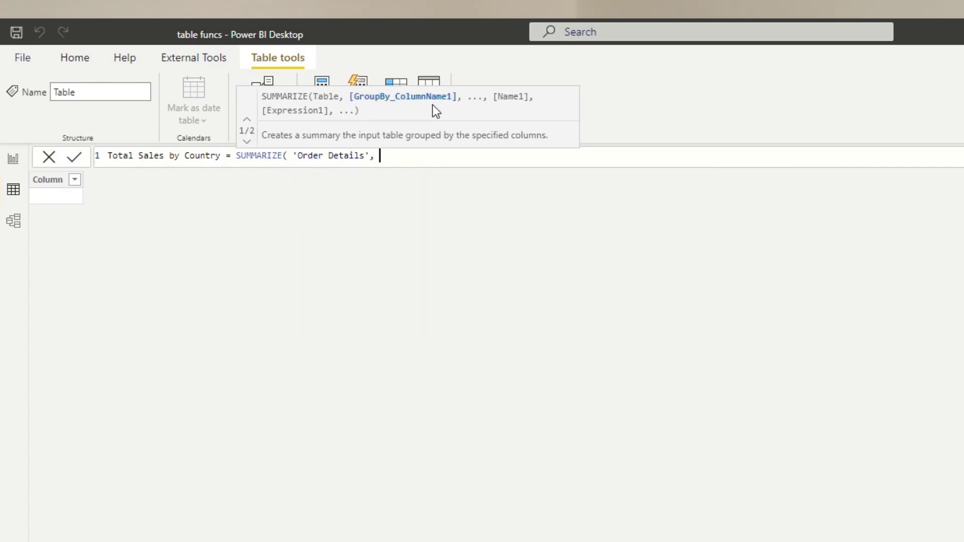
pyautogui.write('ountry')
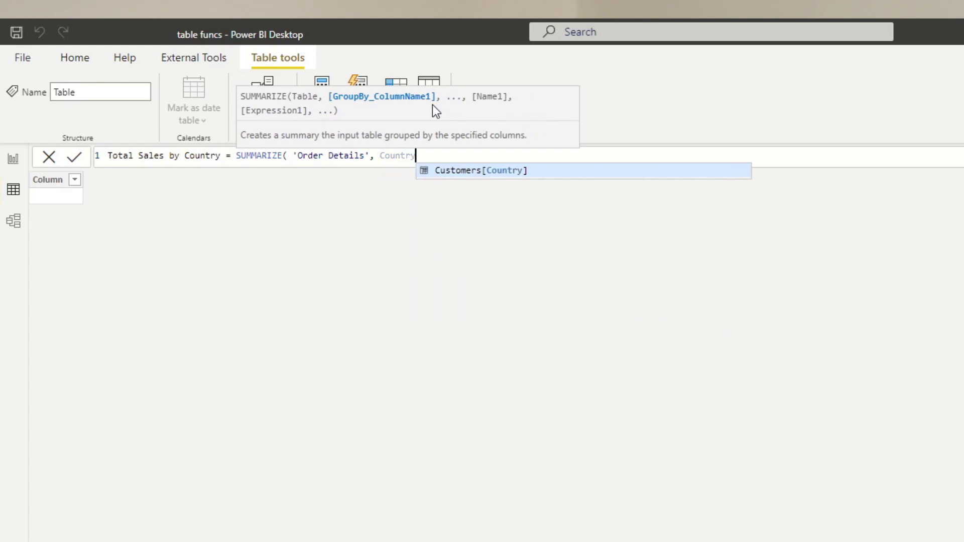
pyautogui.press('Tab')
# Add a "Sales" column based on [Total Sales] to the SUMMARIZE formula, close it and commit the table.
pyautogui.write(', "')
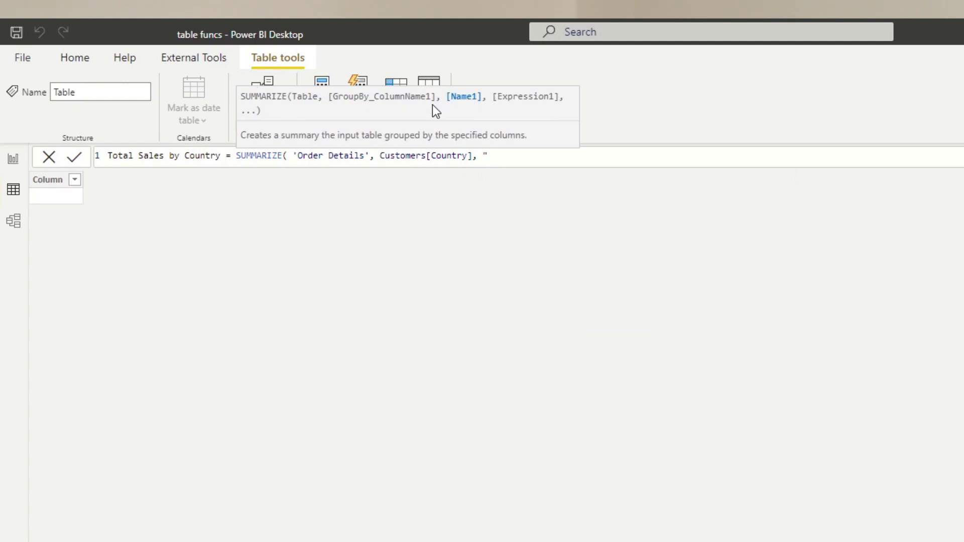
pyautogui.write('Sales", Total')
pyautogui.press('Tab')
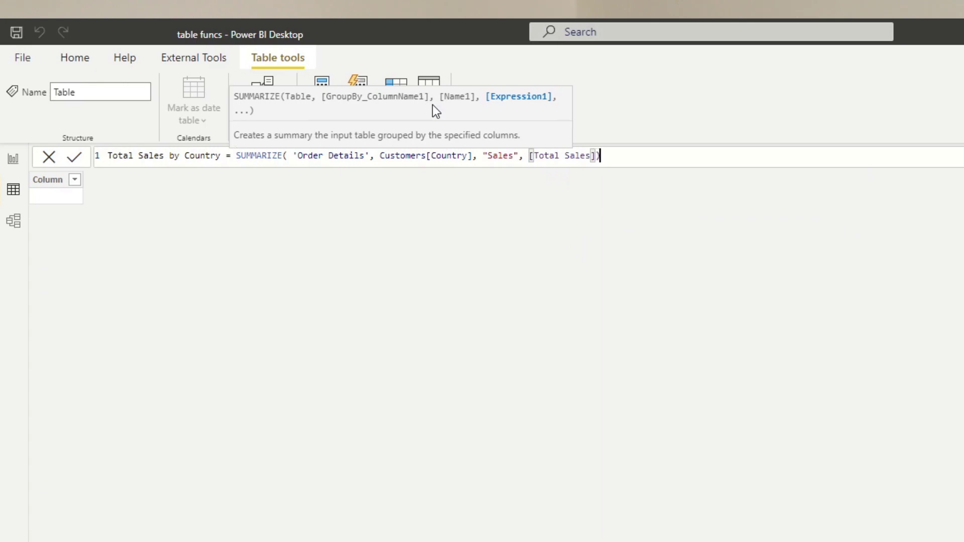
pyautogui.write(')')
pyautogui.press('Return')
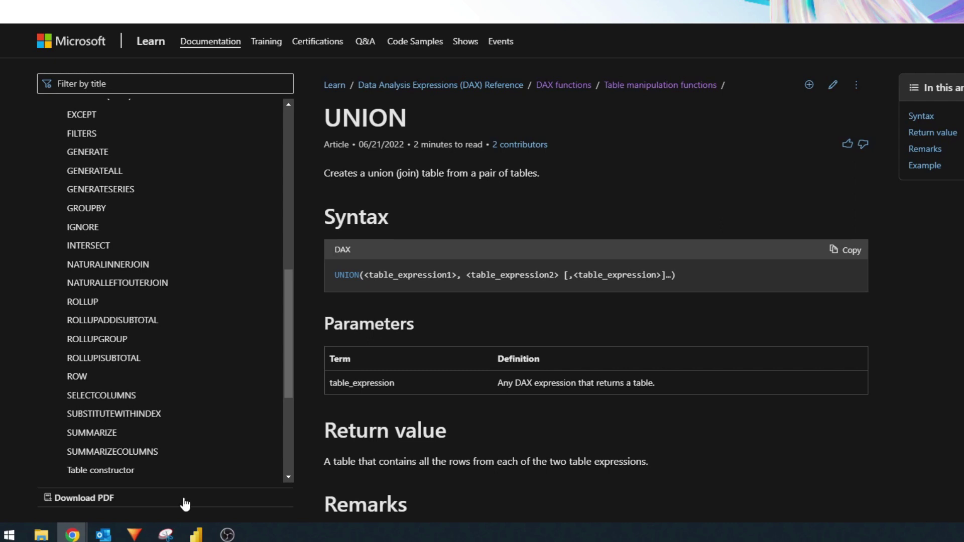
# Switch back to Power BI Desktop and copy the whole SUMMARIZE expression from the Total Sales by Country formula.
pyautogui.click(197, 534)
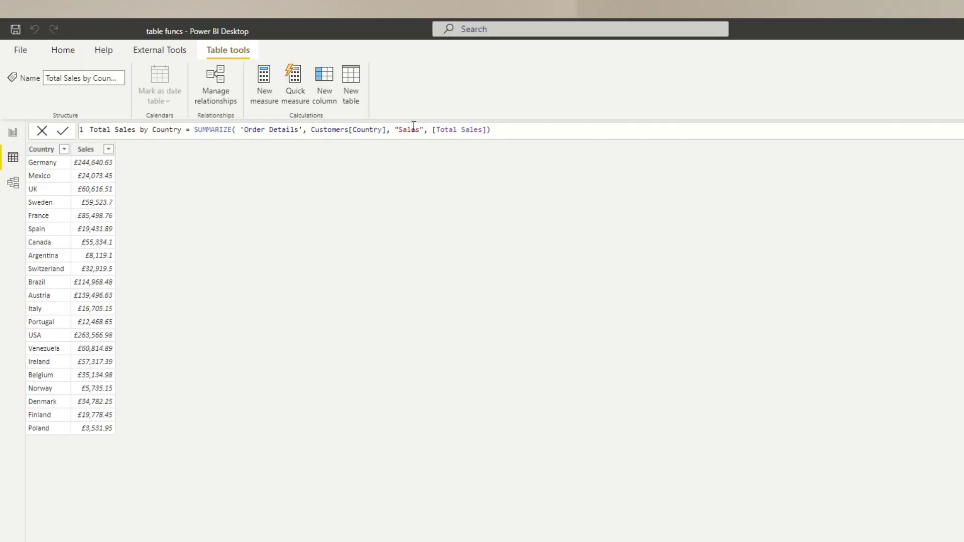
pyautogui.moveTo(497, 130); pyautogui.dragTo(195, 129)
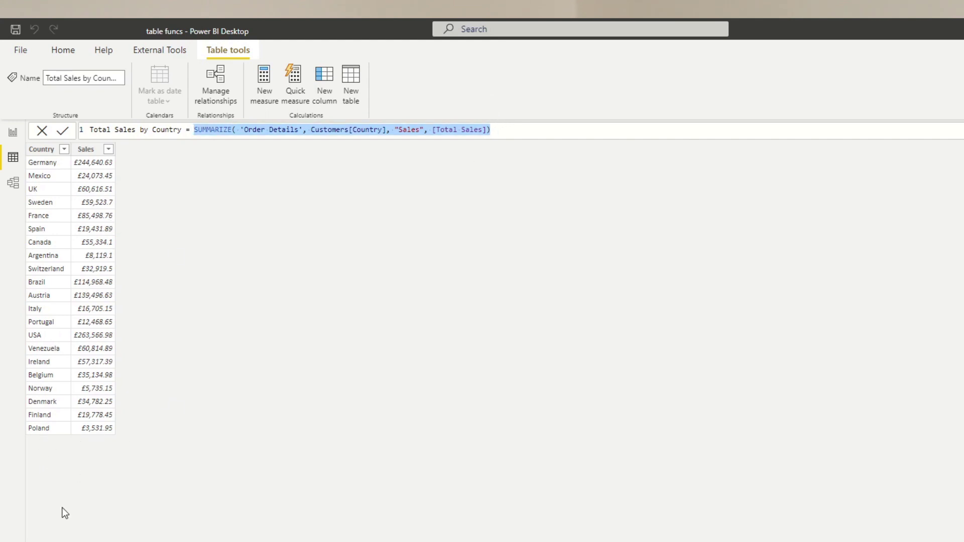
pyautogui.click(522, 132)
pyautogui.moveTo(522, 132); pyautogui.dragTo(196, 131)
pyautogui.click(499, 133)
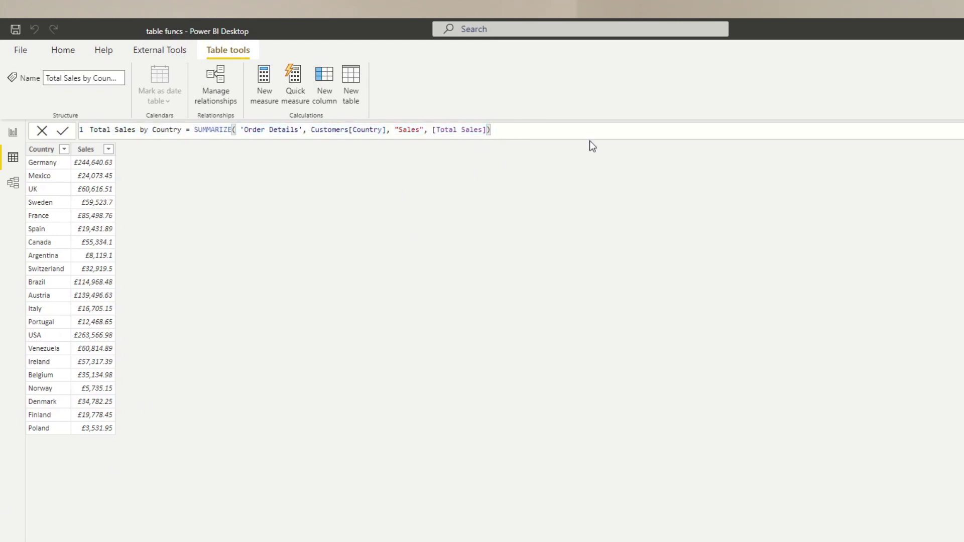
pyautogui.moveTo(533, 128); pyautogui.dragTo(195, 130)
pyautogui.hotkey('ctrl', 'c')
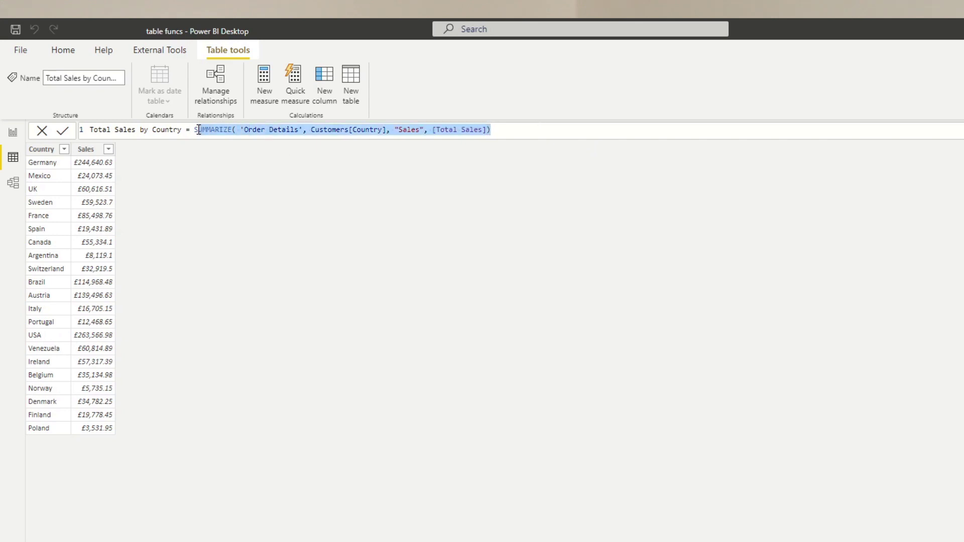
# Replace the expression with a UNION of two copies of the SUMMARIZE expression and commit the formula.
pyautogui.press('BackSpace')
pyautogui.write('union')
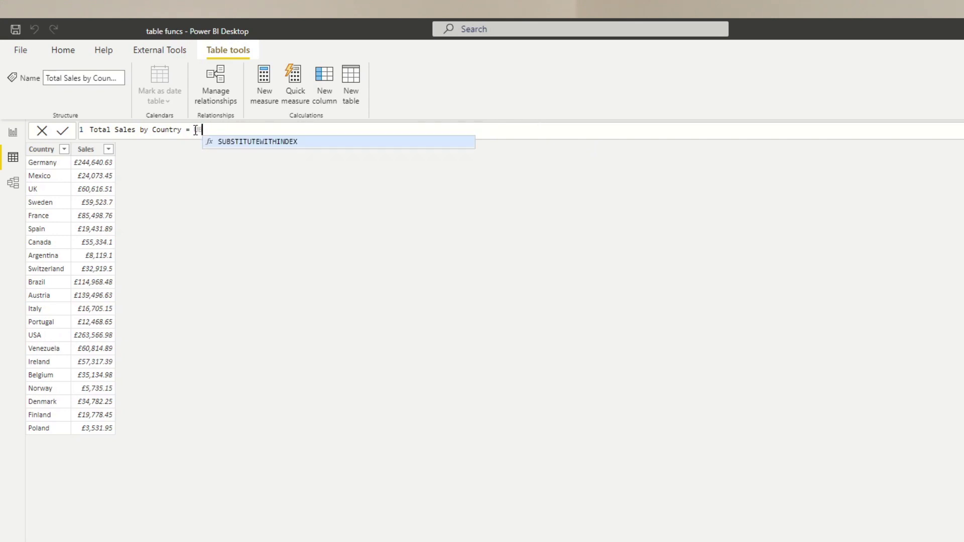
pyautogui.press('Tab')
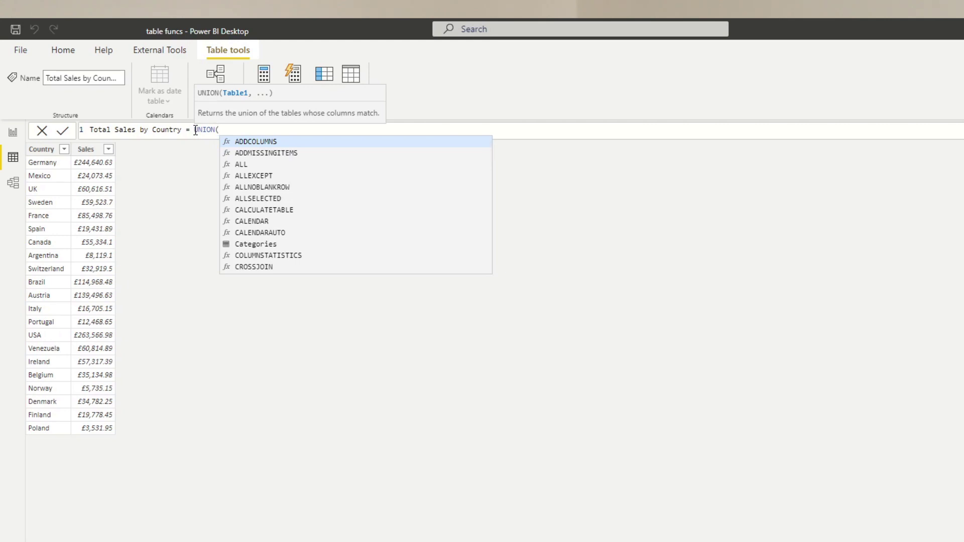
pyautogui.hotkey('ctrl', 'v')
pyautogui.write(',')
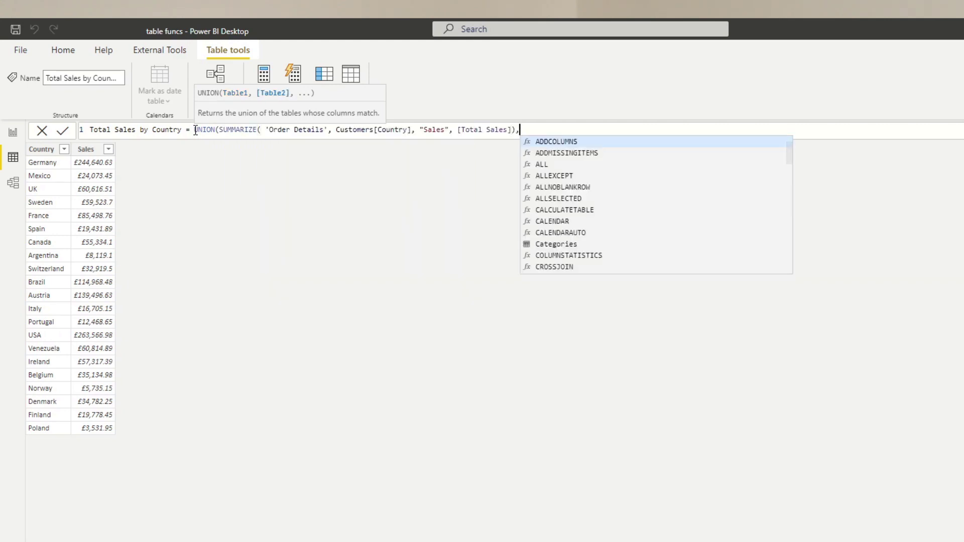
pyautogui.hotkey('ctrl', 'v')
pyautogui.write(')')
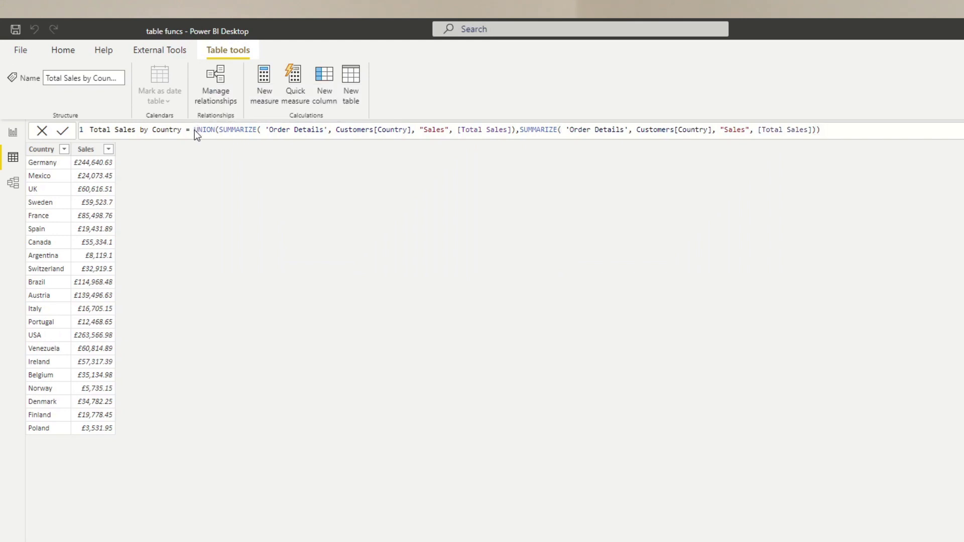
pyautogui.press('Return')
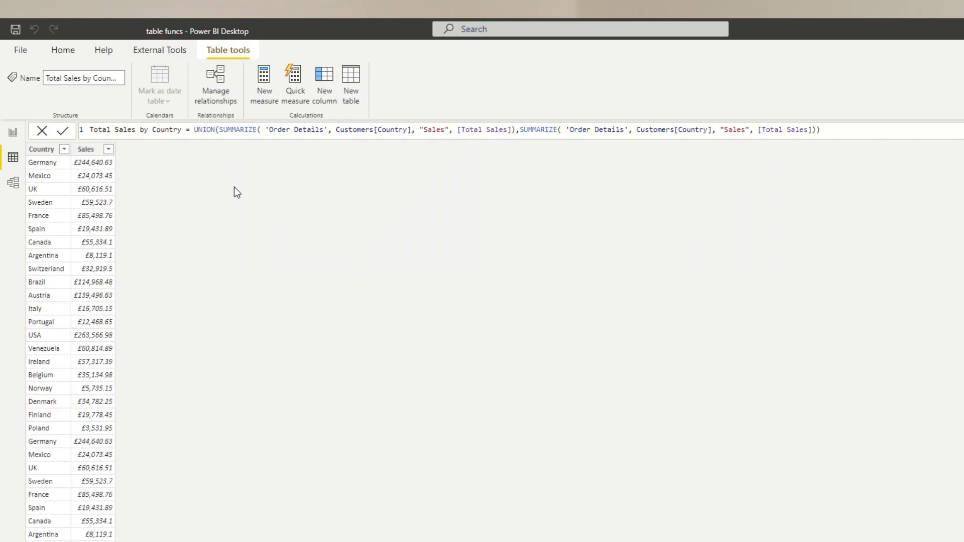